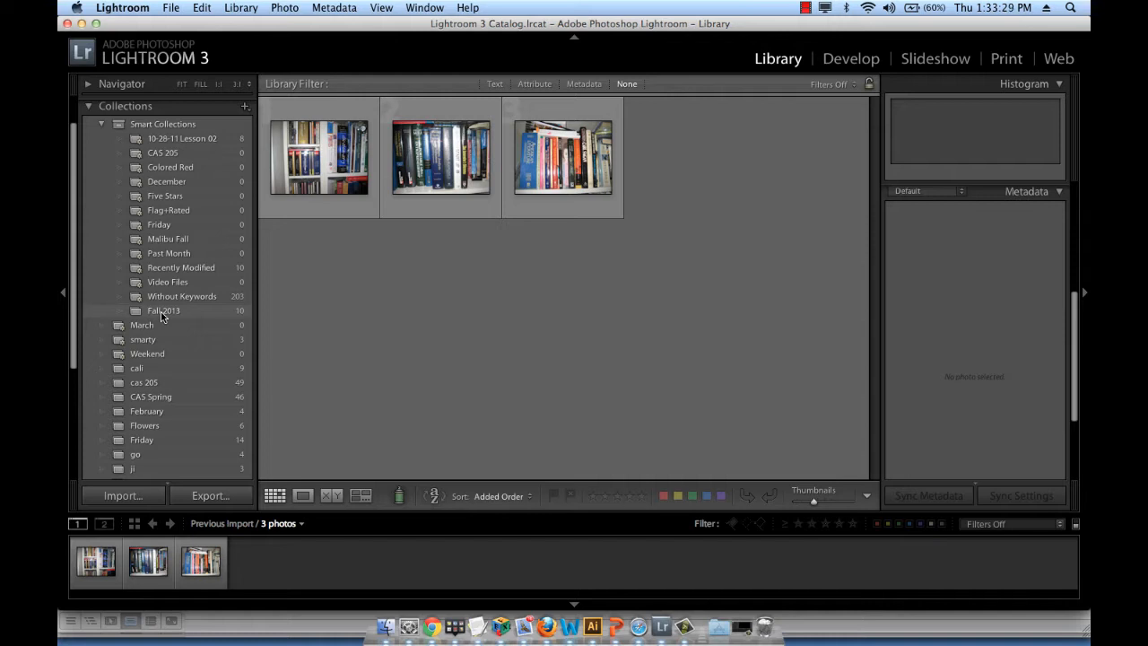
# Open the Fall 2013 collection and collapse the Collections list
pyautogui.click(163, 312)
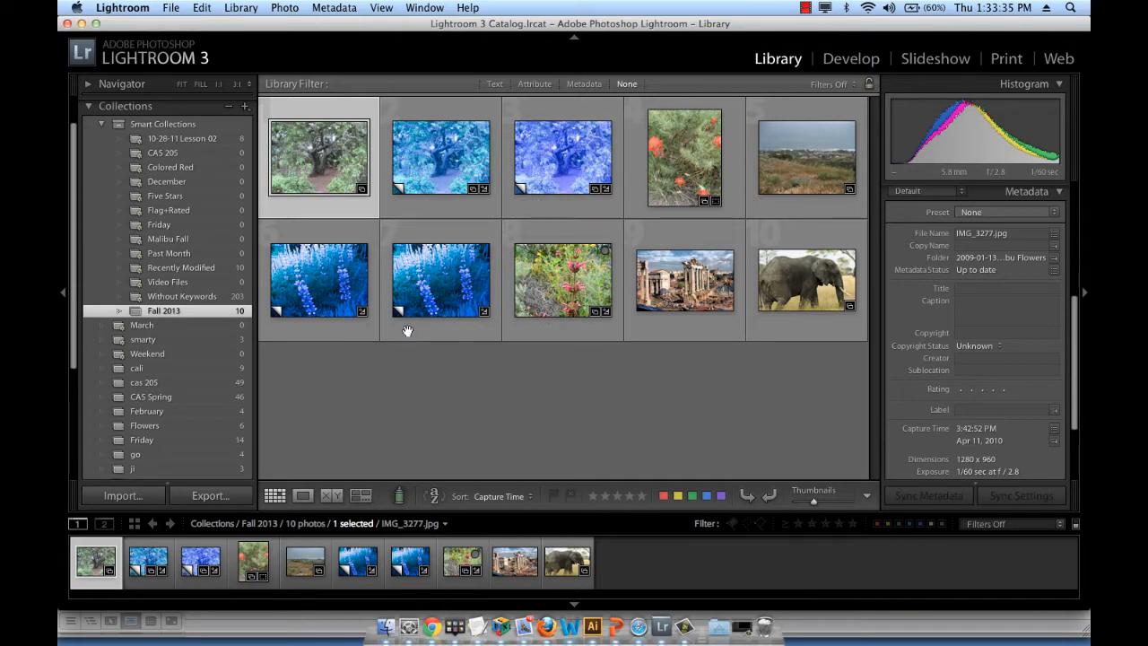
pyautogui.click(93, 109)
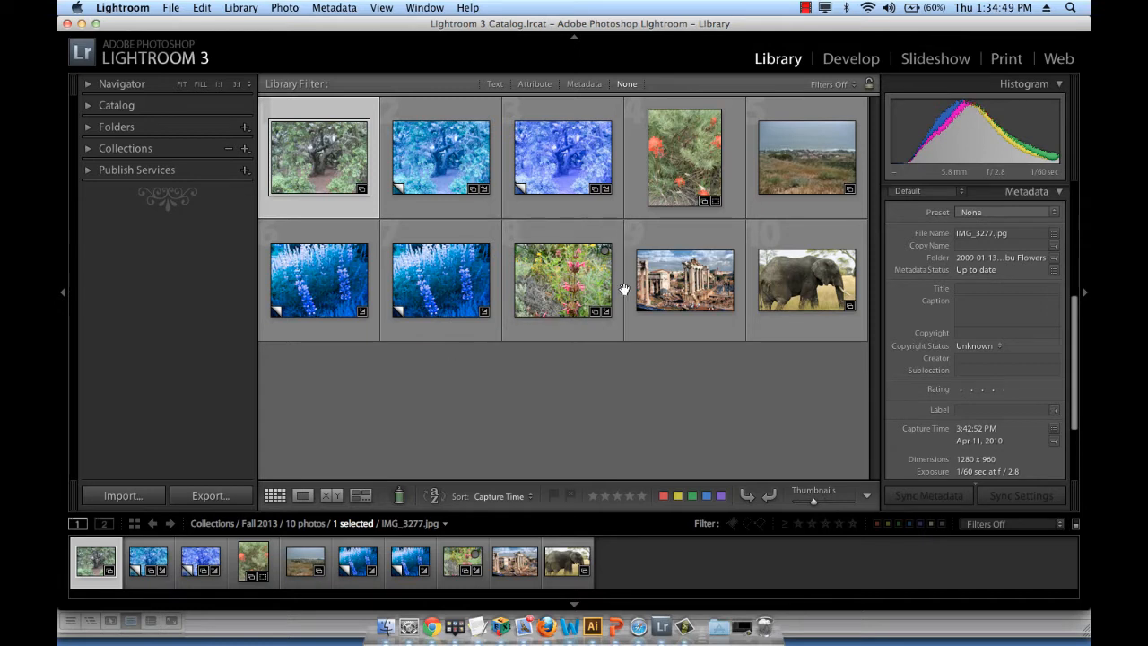
# View the rome.jpg ruins photo in Loupe view and return to the thumbnail grid
pyautogui.click(681, 287)
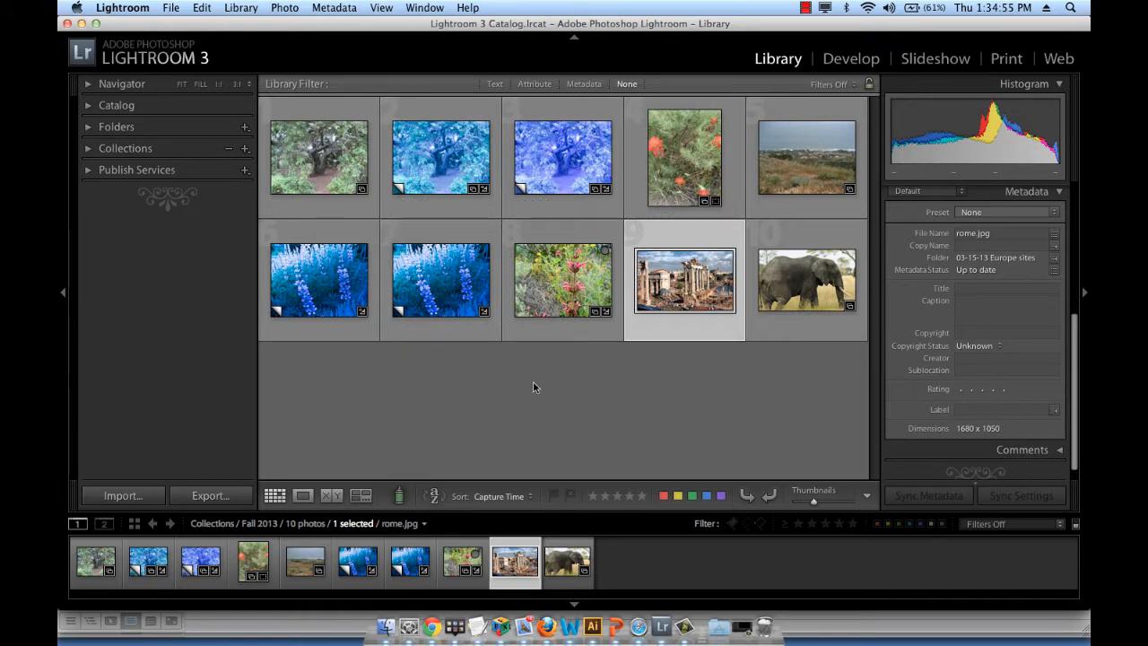
pyautogui.click(303, 496)
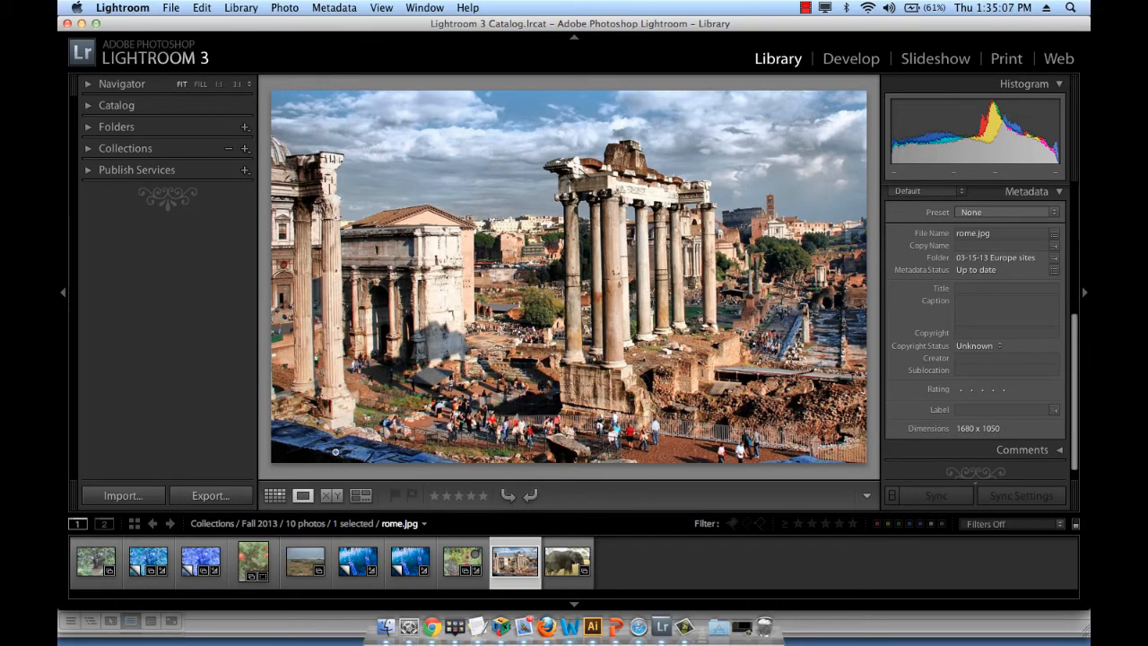
pyautogui.click(278, 497)
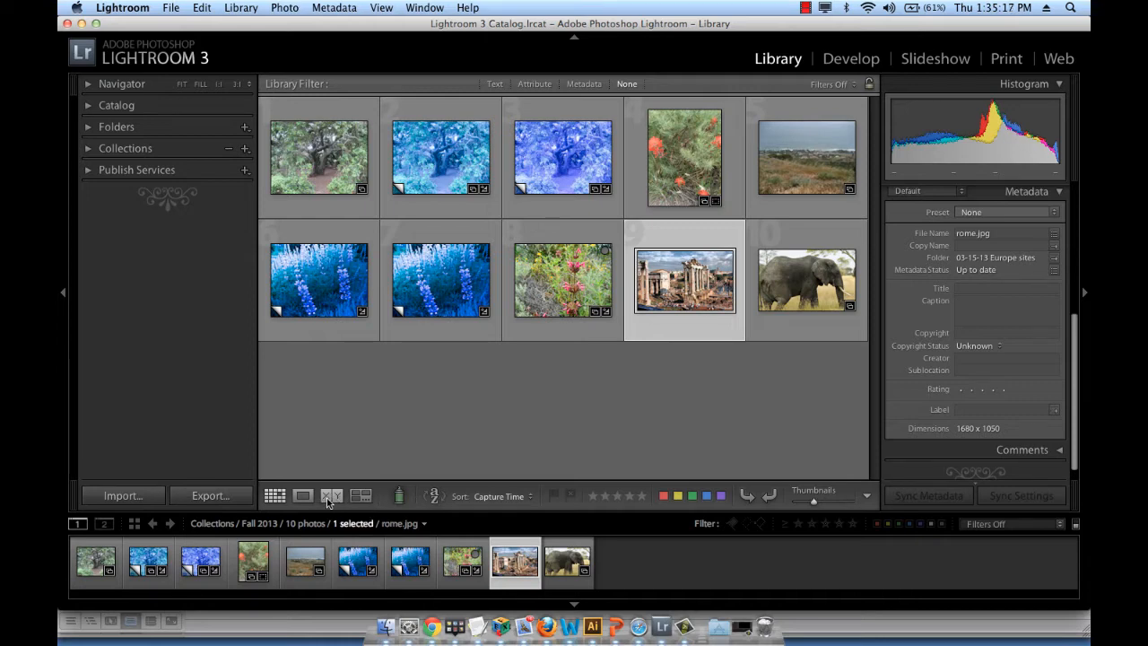
# Compare the green original tree photo with its first blue-tinted version side by side, and return to the grid
pyautogui.click(418, 378)
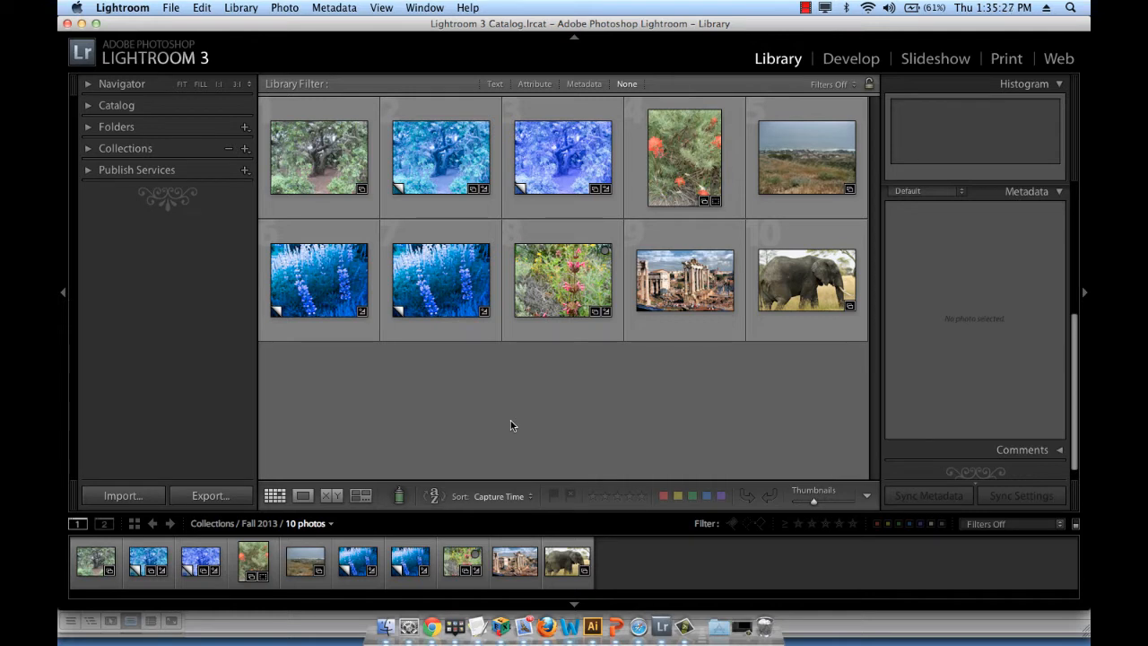
pyautogui.click(330, 161)
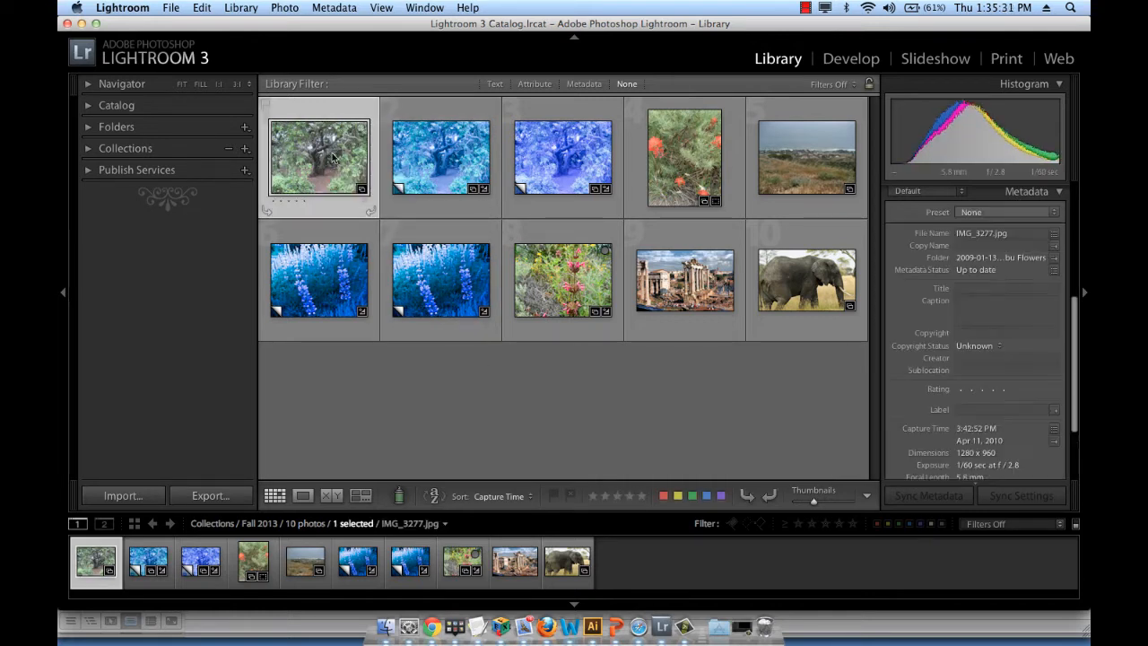
pyautogui.keyDown('super'); pyautogui.click(449, 160); pyautogui.keyUp('super')
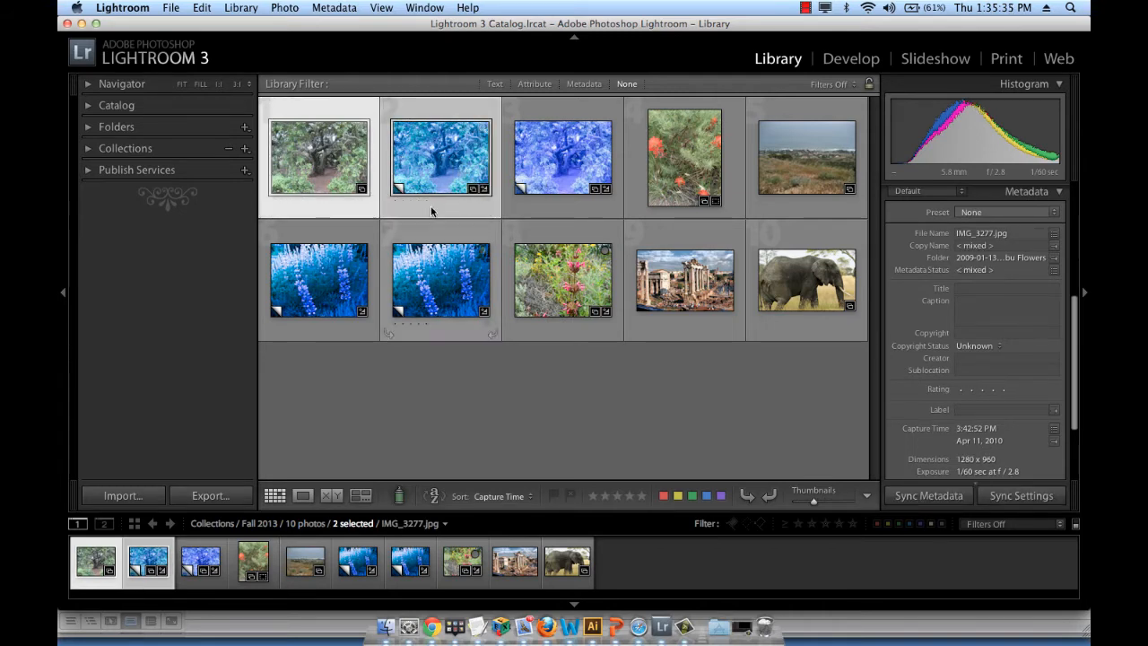
pyautogui.click(331, 496)
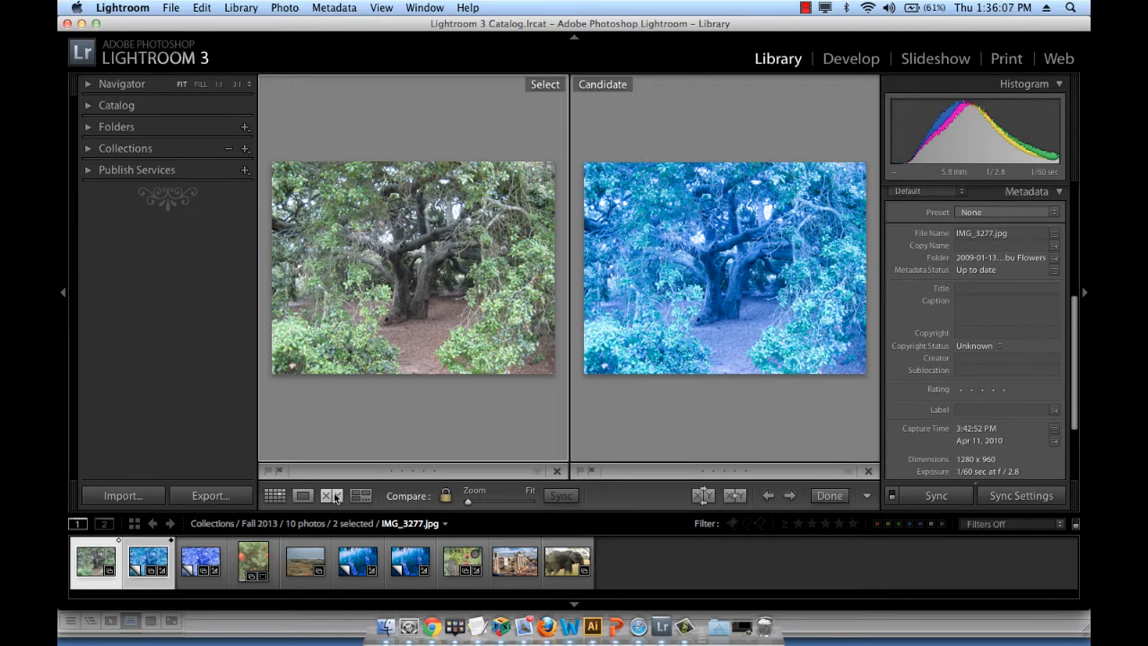
pyautogui.click(272, 497)
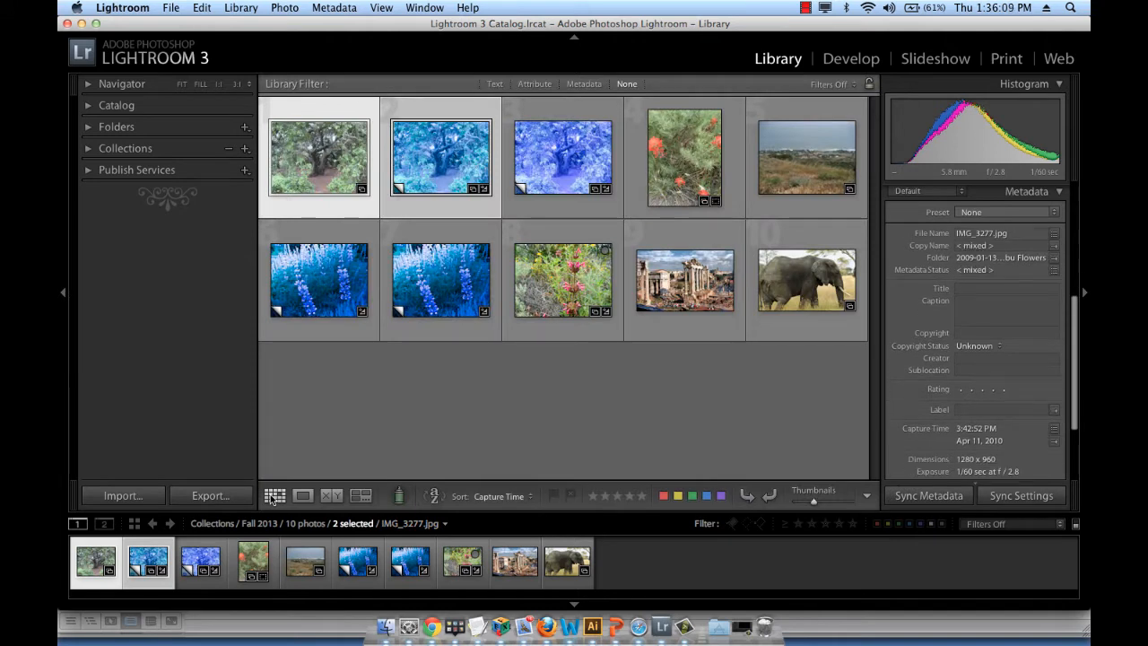
# Survey the first seven photos together, briefly hiding the side panels, and return to the grid with nothing selected
pyautogui.click(414, 362)
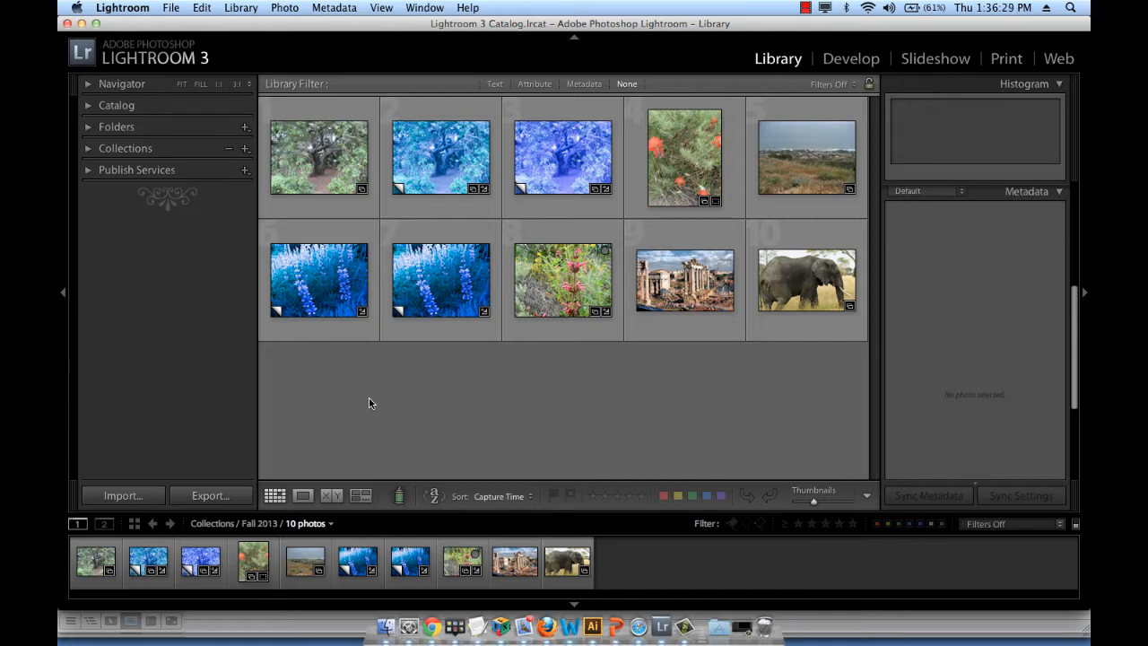
pyautogui.click(334, 153)
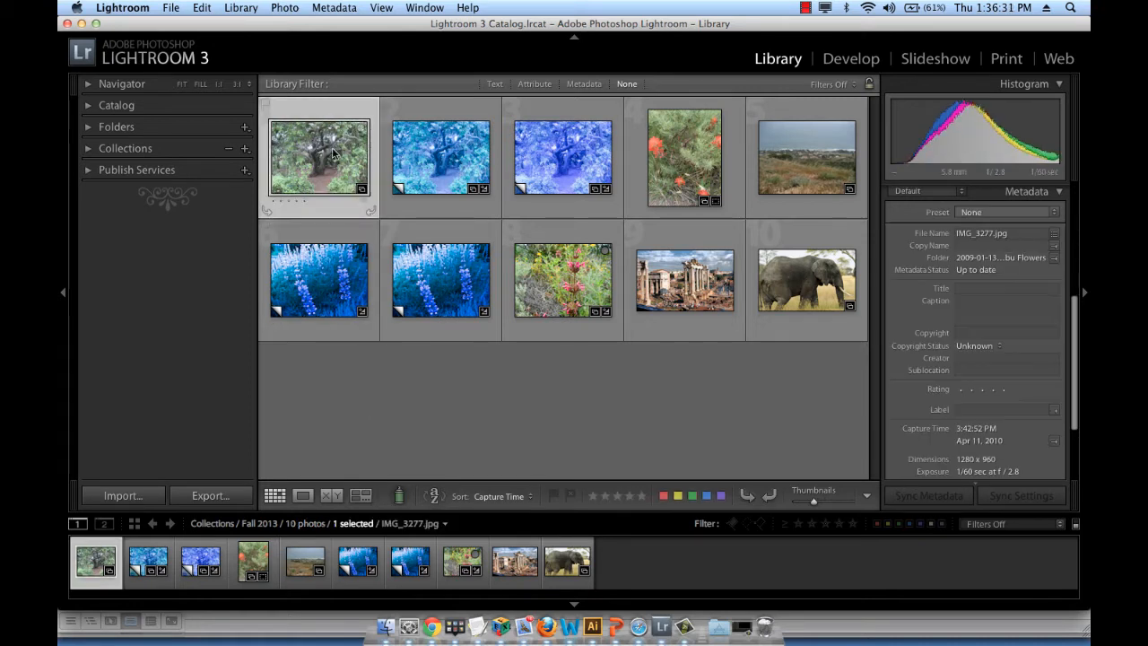
pyautogui.keyDown('shift'); pyautogui.click(439, 300); pyautogui.keyUp('shift')
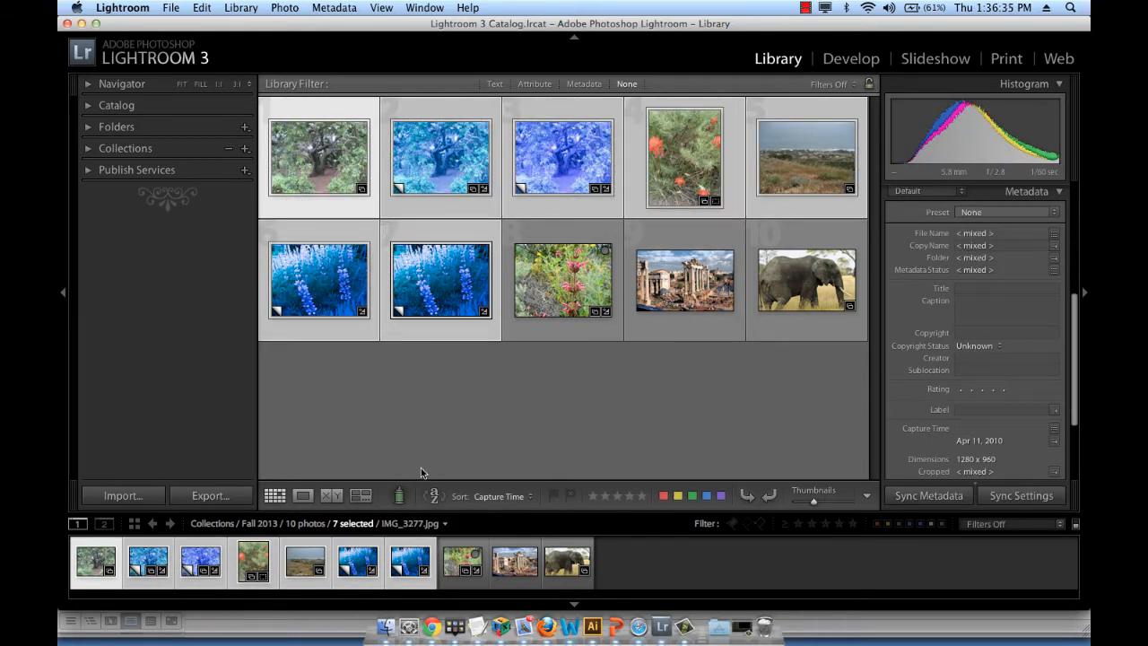
pyautogui.click(368, 497)
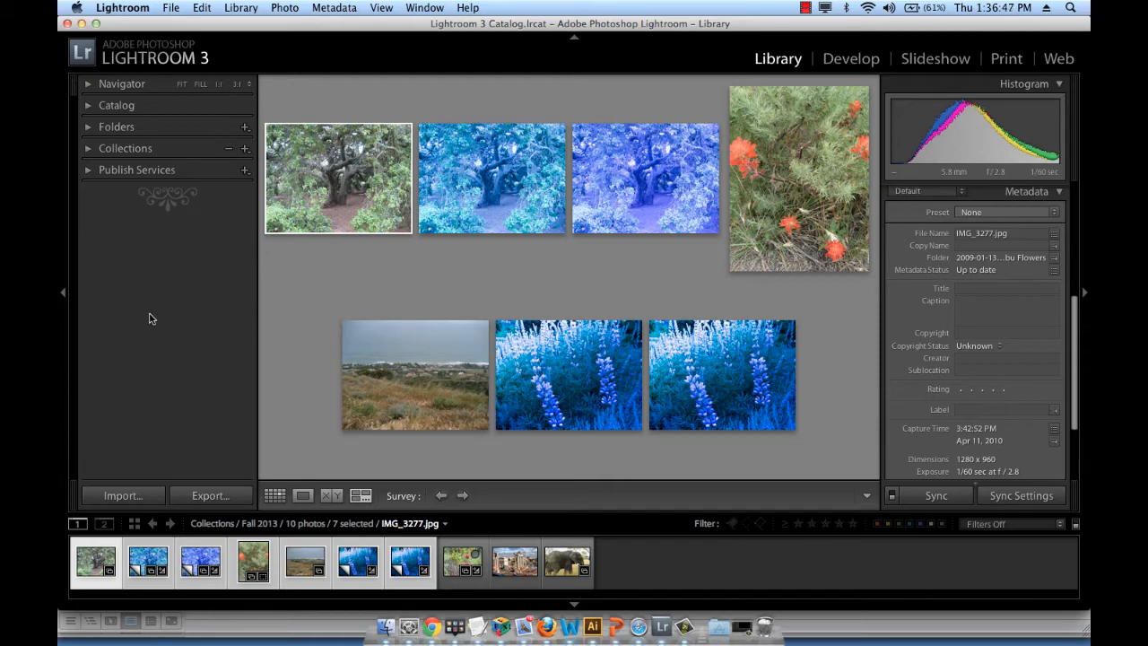
pyautogui.press('Tab')
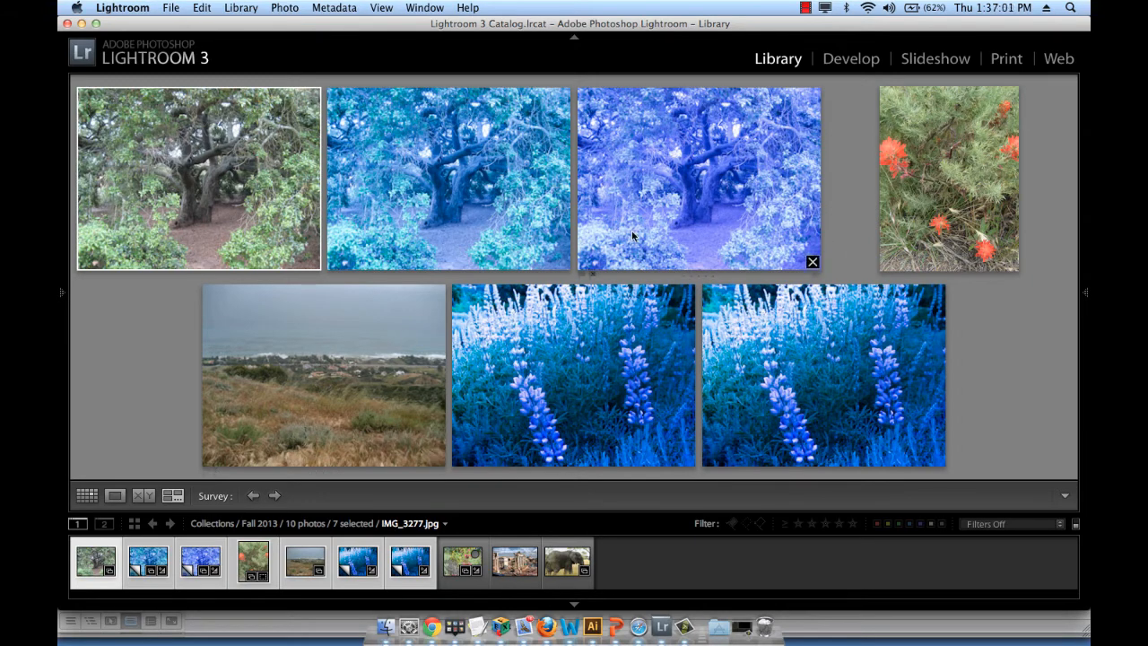
pyautogui.press('Tab')
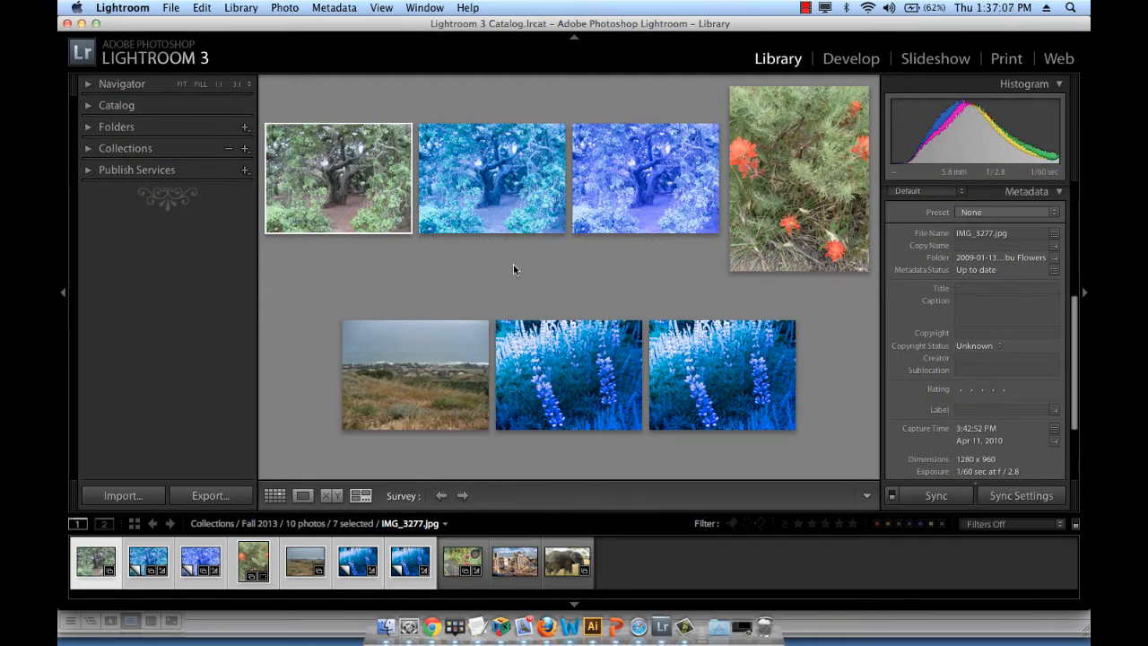
pyautogui.click(275, 495)
pyautogui.click(485, 390)
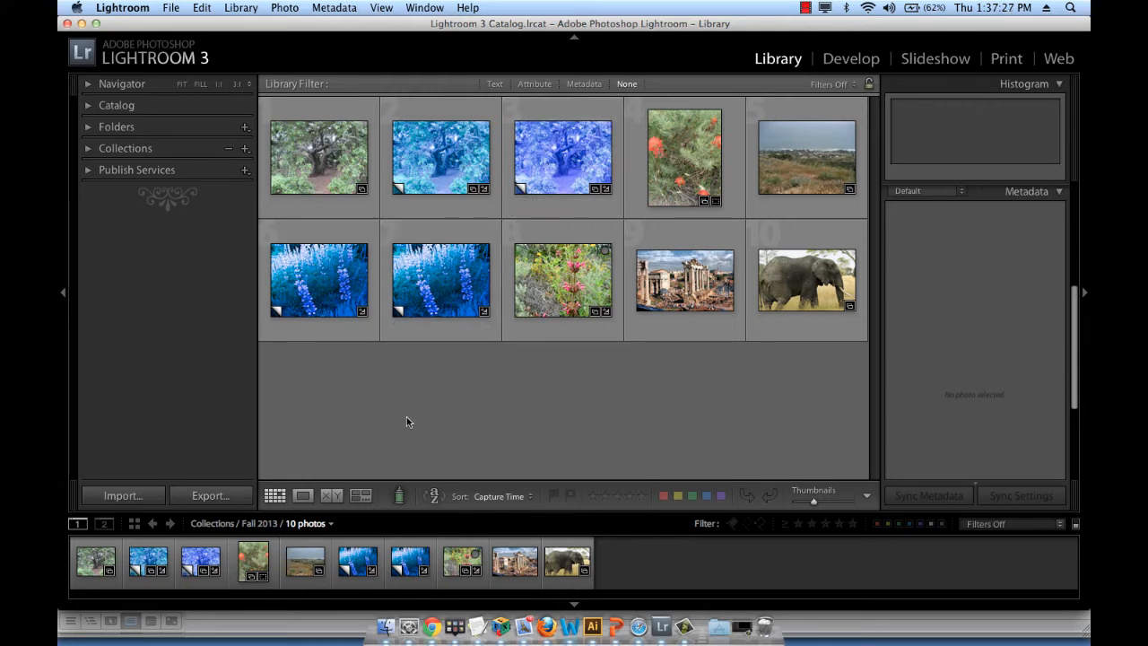
# Set up the Painter tool to apply the keyword "nature"
pyautogui.click(400, 498)
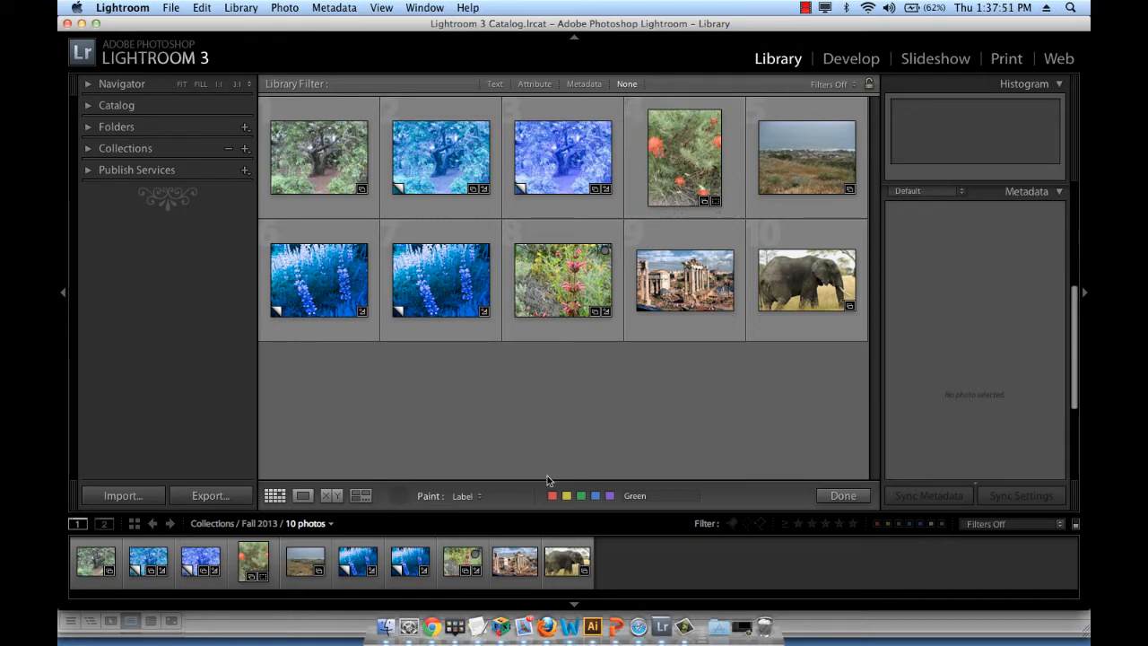
pyautogui.click(478, 499)
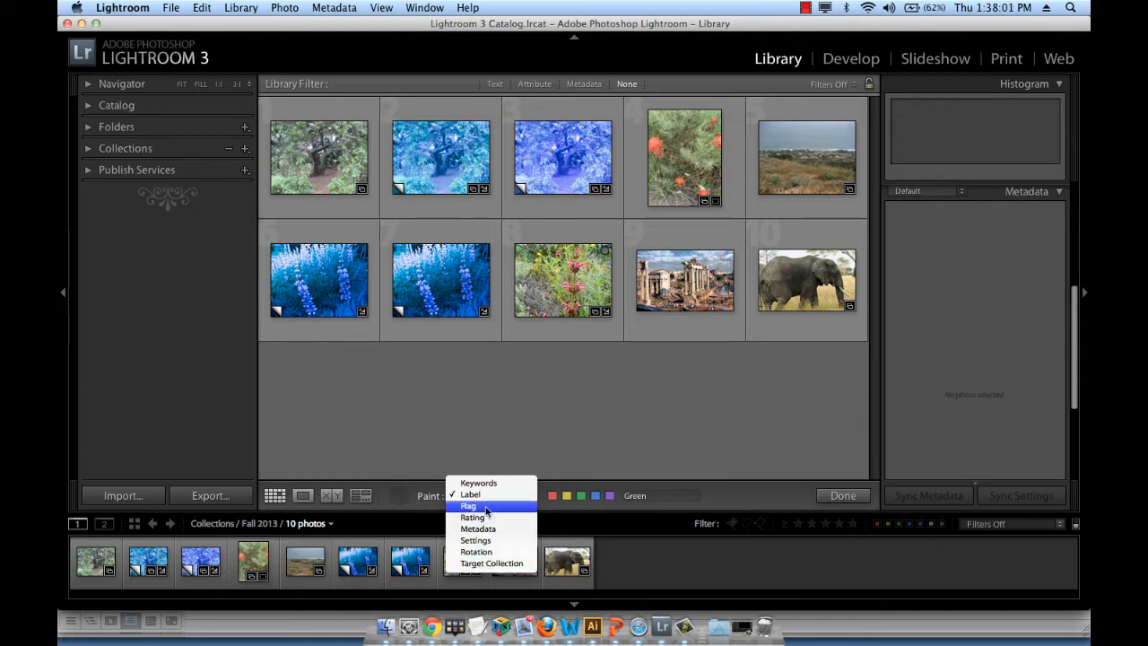
pyautogui.click(490, 483)
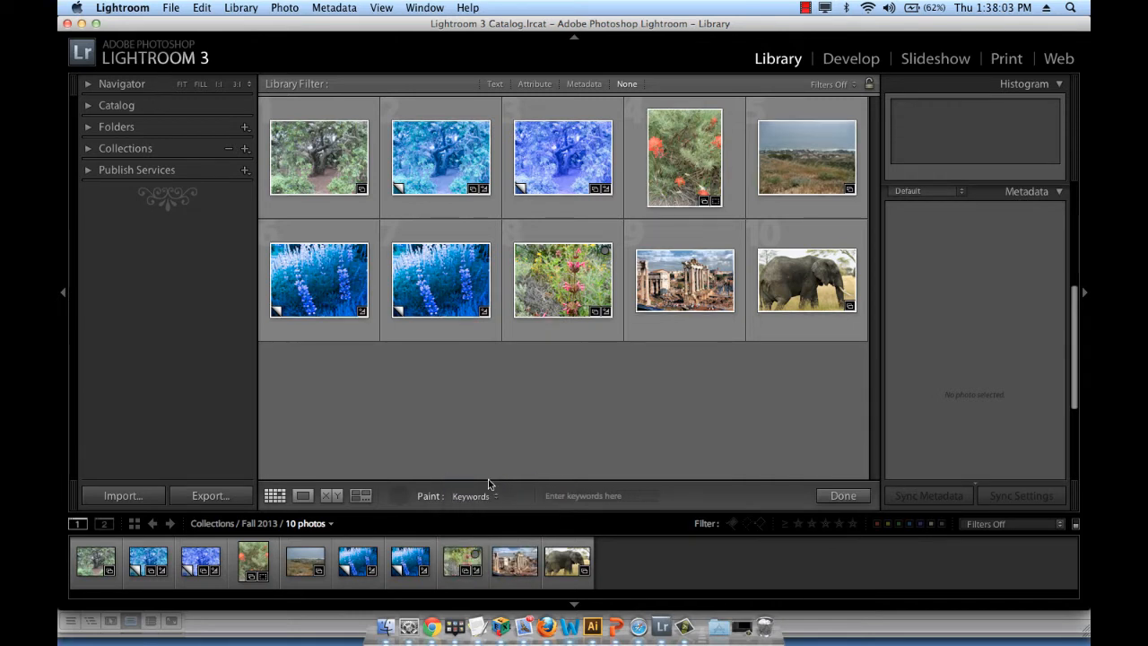
pyautogui.click(567, 496)
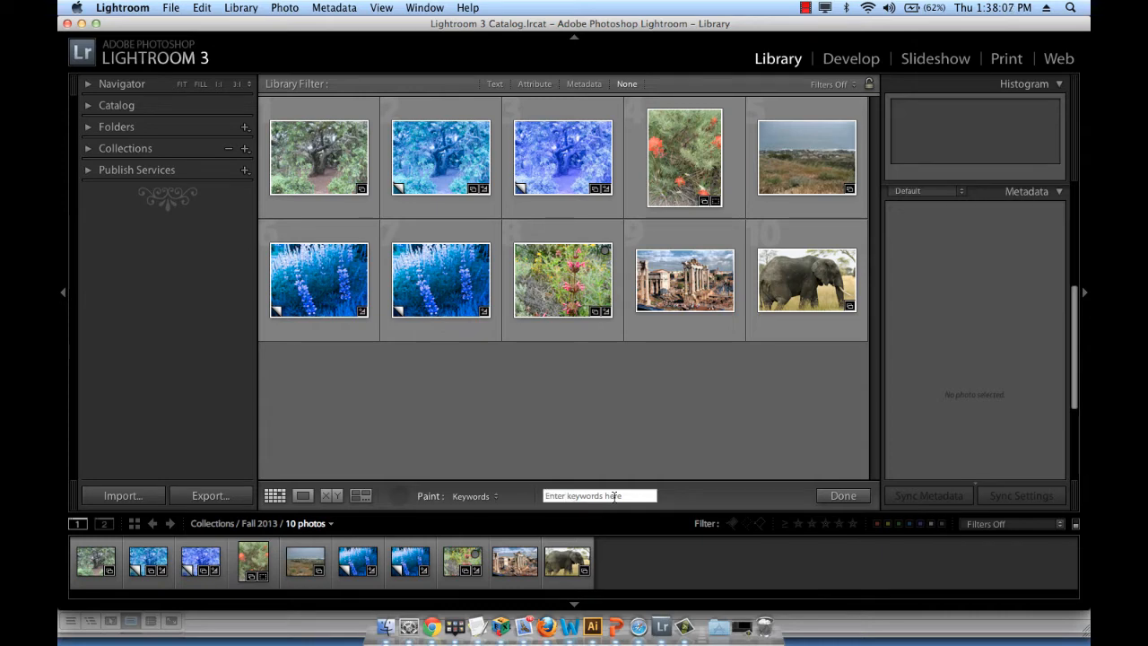
pyautogui.write('nature')
pyautogui.press('Return')
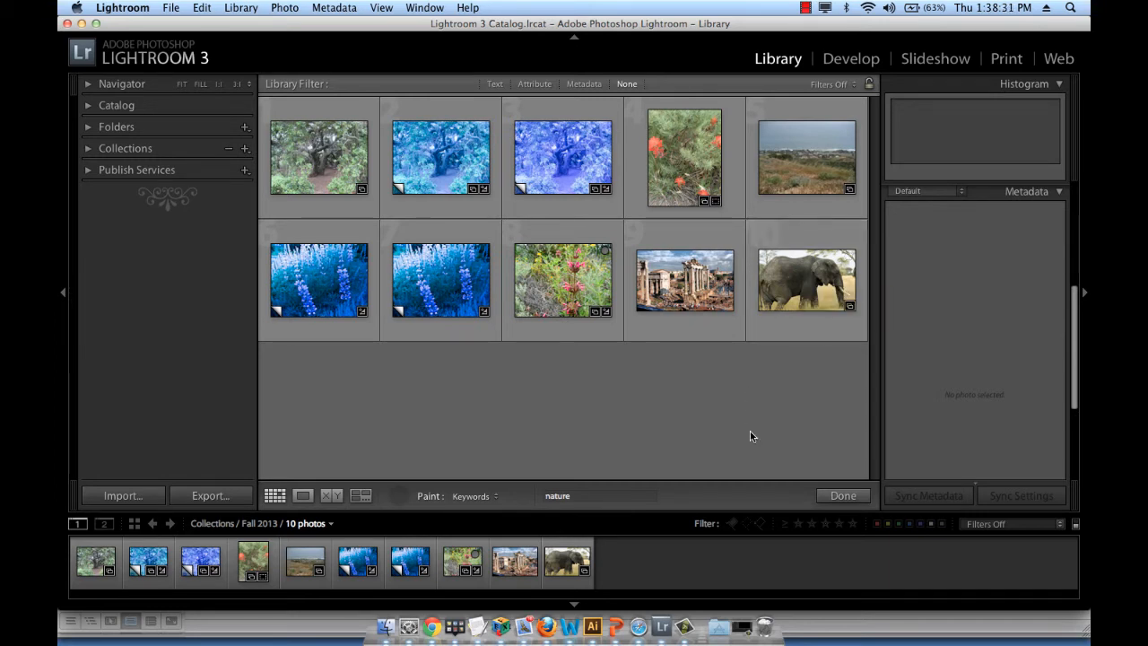
# Paint the nature keyword onto the elephant photo and the coastal landscape photo, and put the Painter away
pyautogui.click(782, 302)
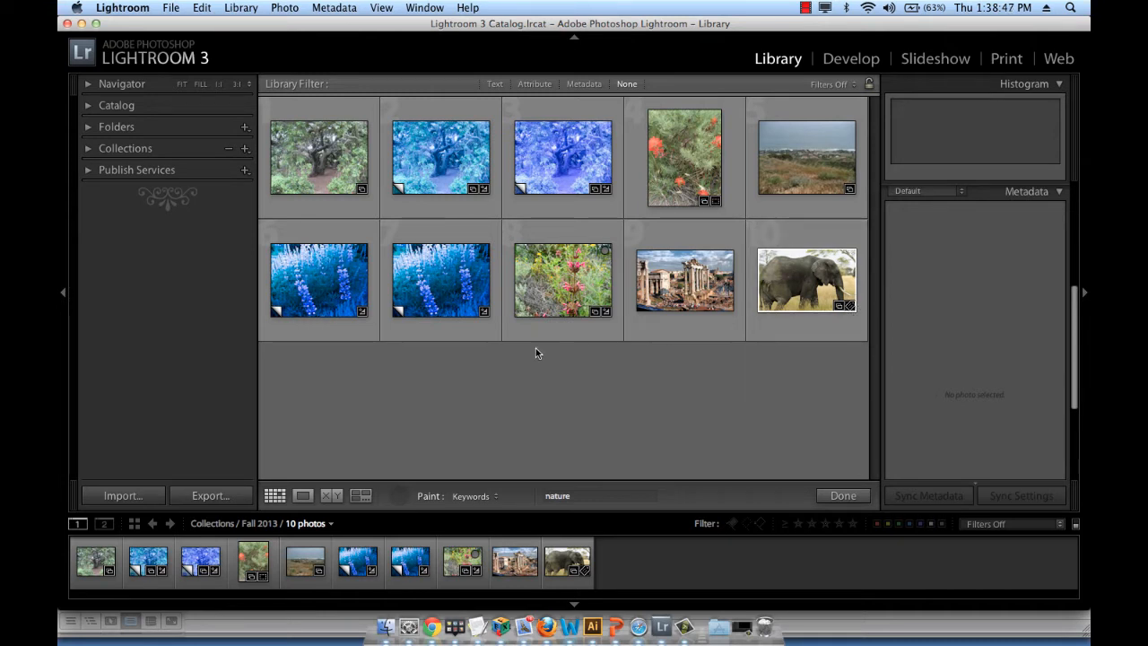
pyautogui.click(803, 148)
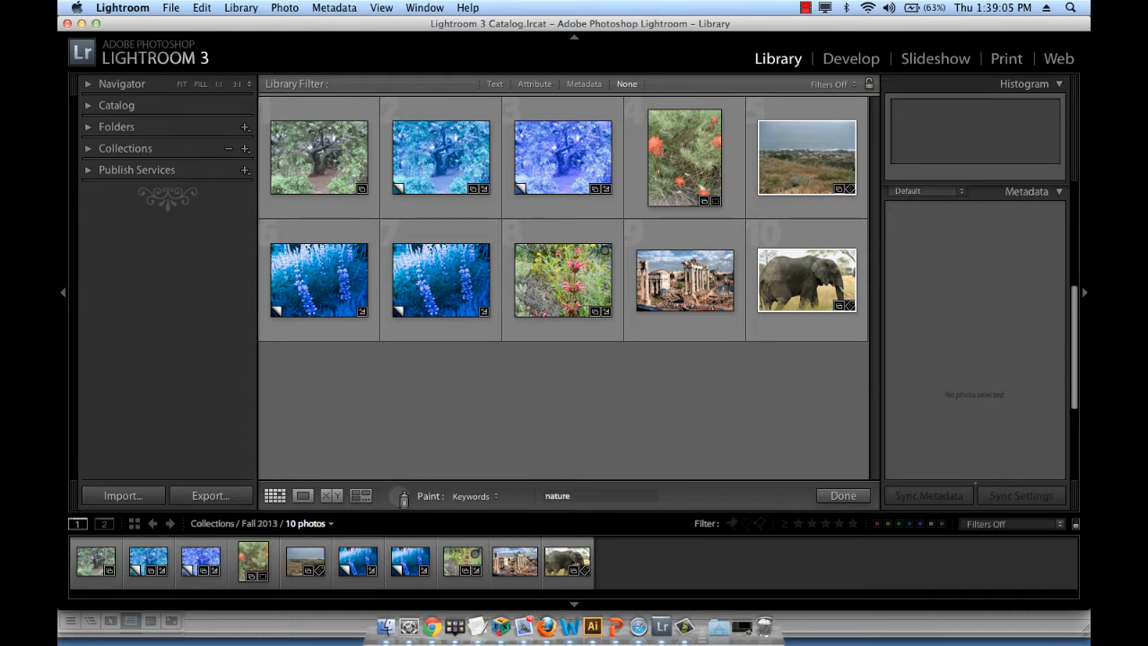
pyautogui.click(403, 499)
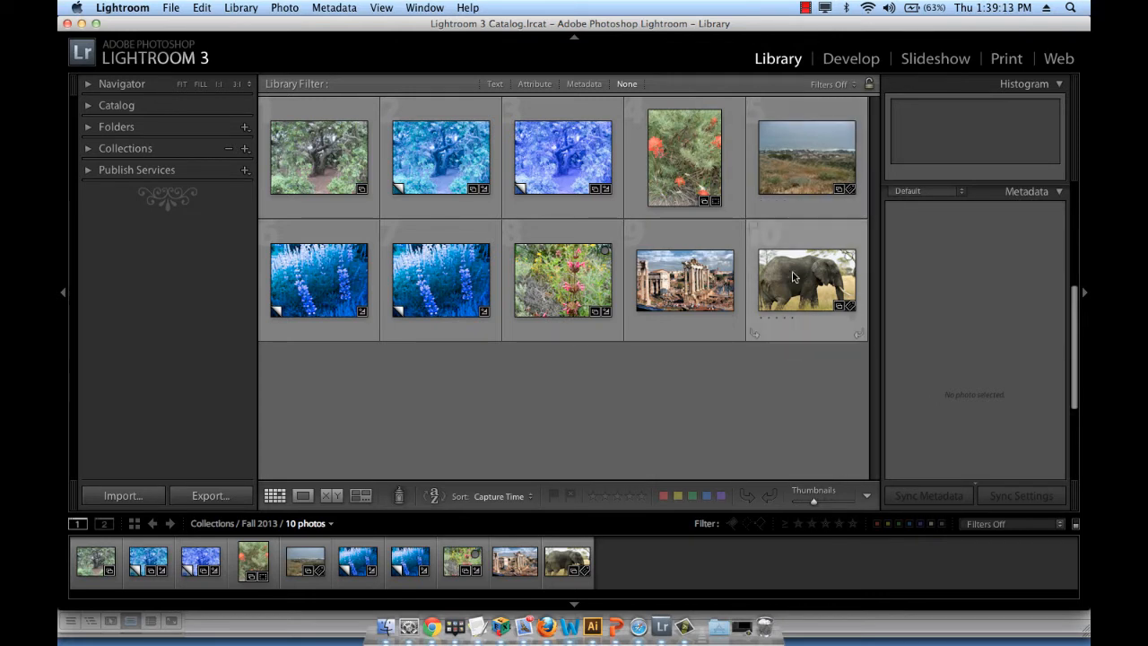
# Check the keyword tags applied to the elephant photo and the coastal landscape photo
pyautogui.click(814, 296)
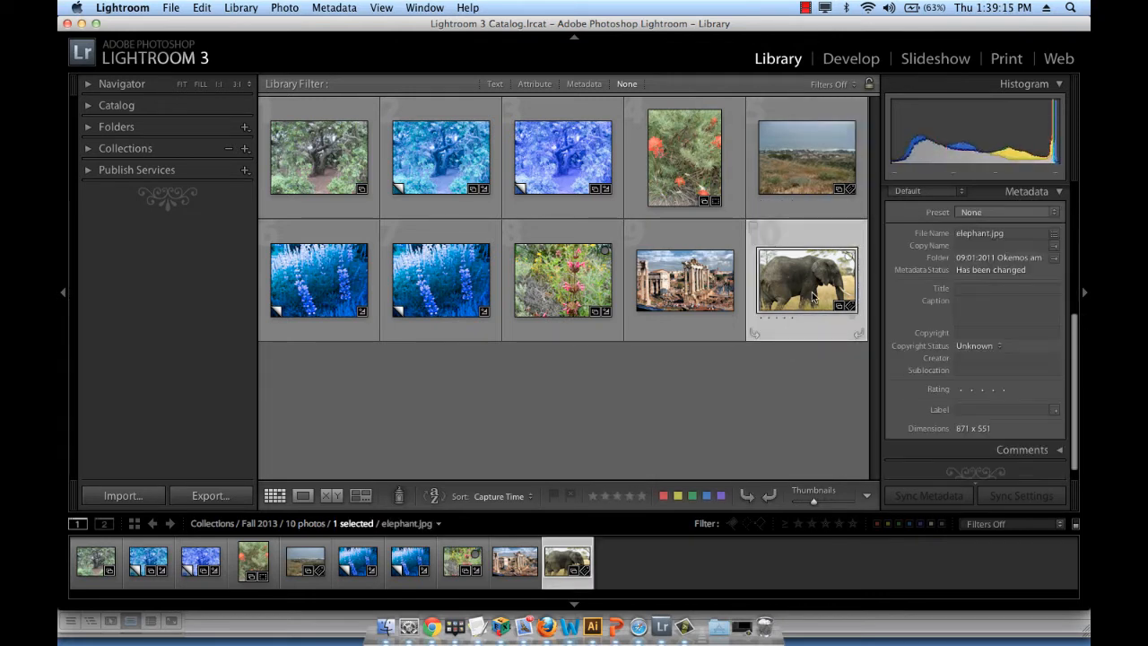
pyautogui.click(1059, 192)
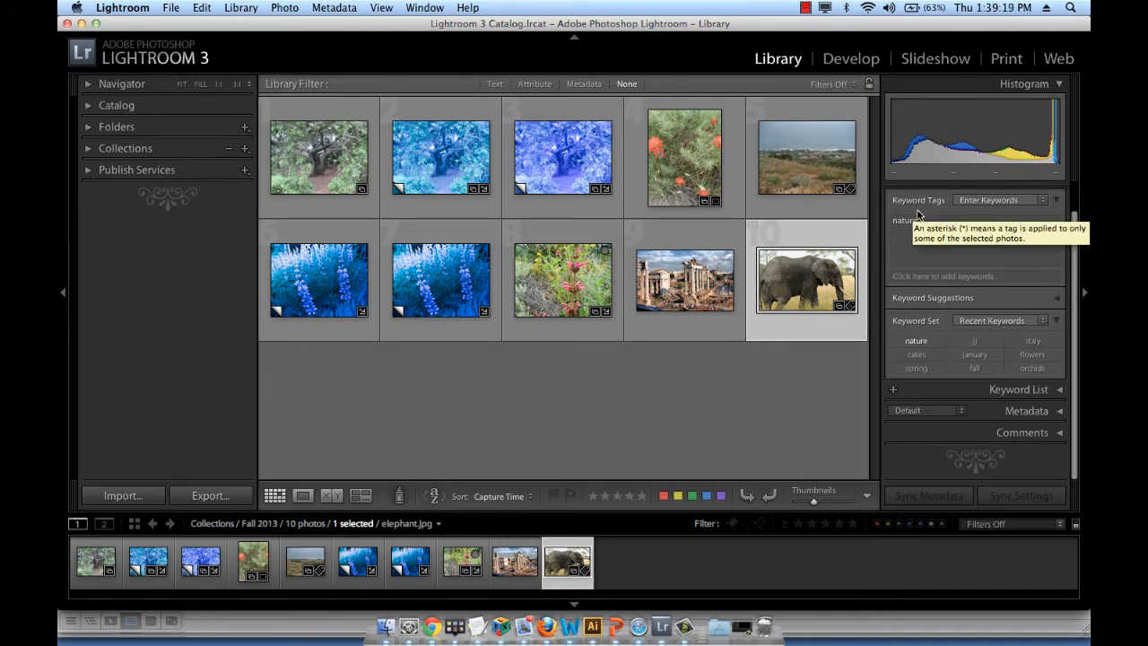
pyautogui.click(1057, 201)
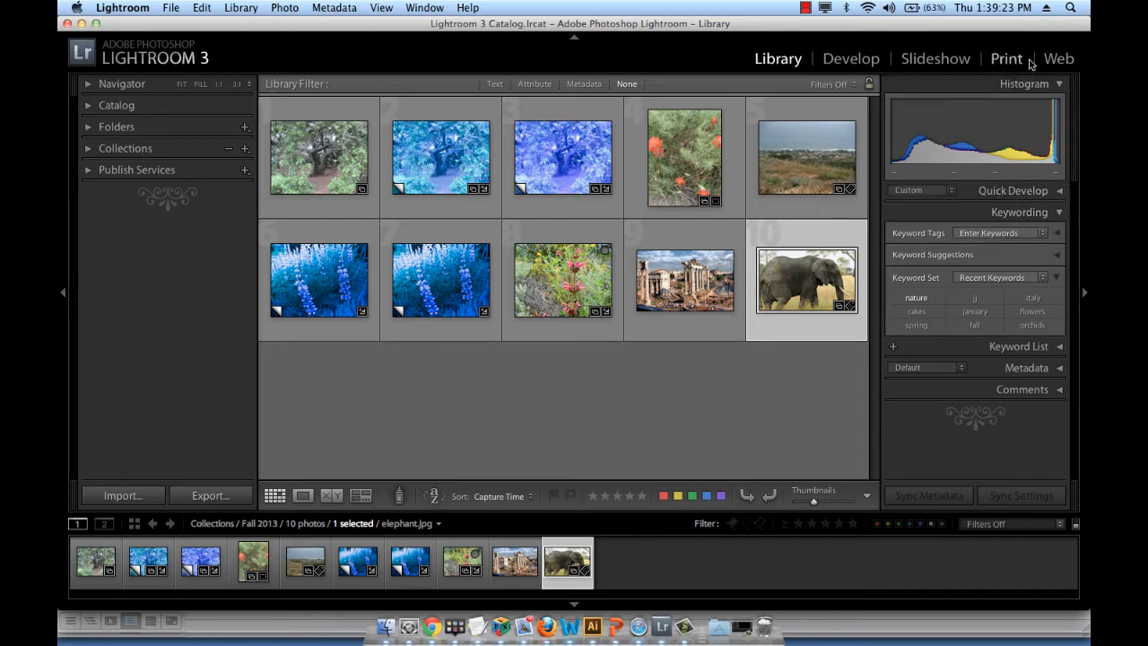
pyautogui.click(1059, 213)
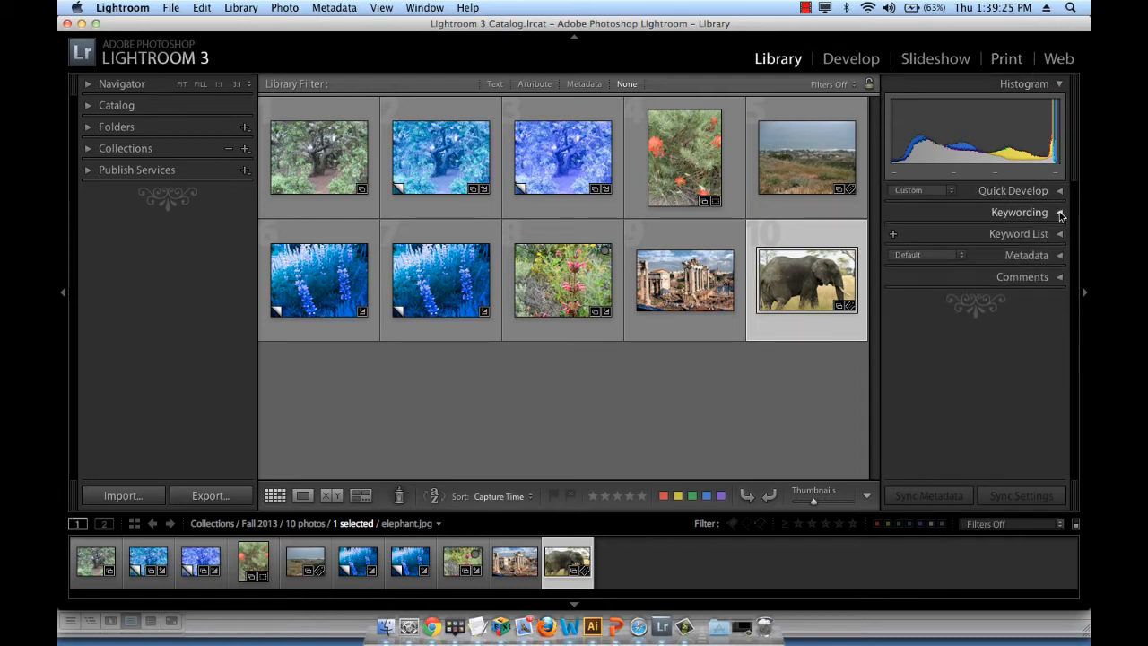
pyautogui.click(1059, 212)
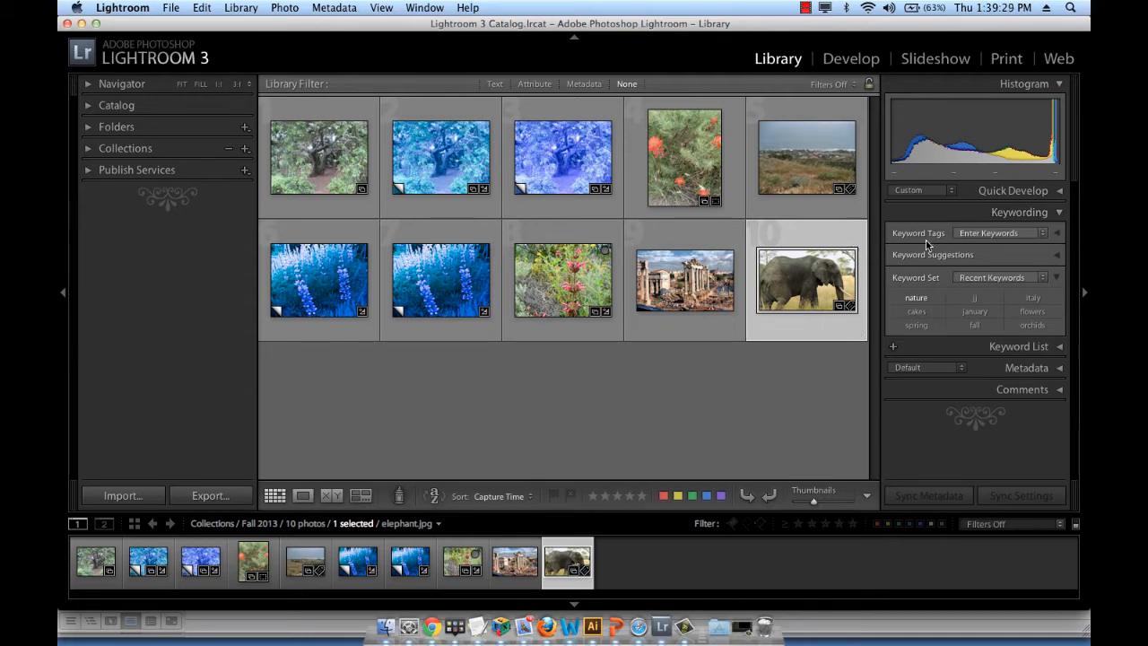
pyautogui.click(1056, 232)
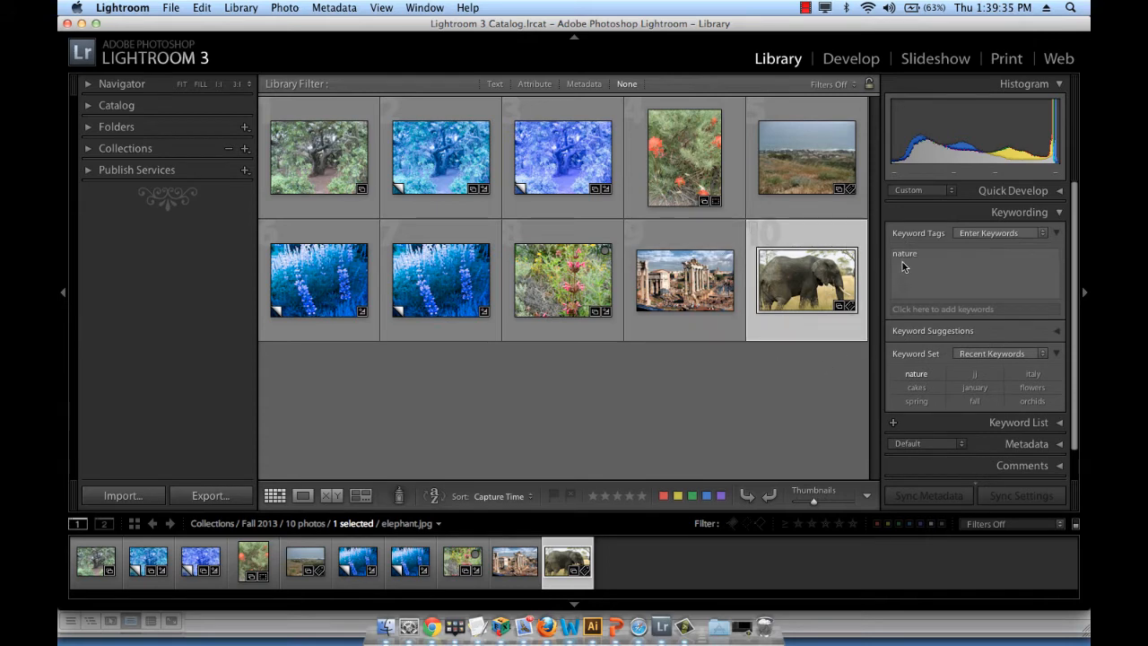
pyautogui.click(809, 163)
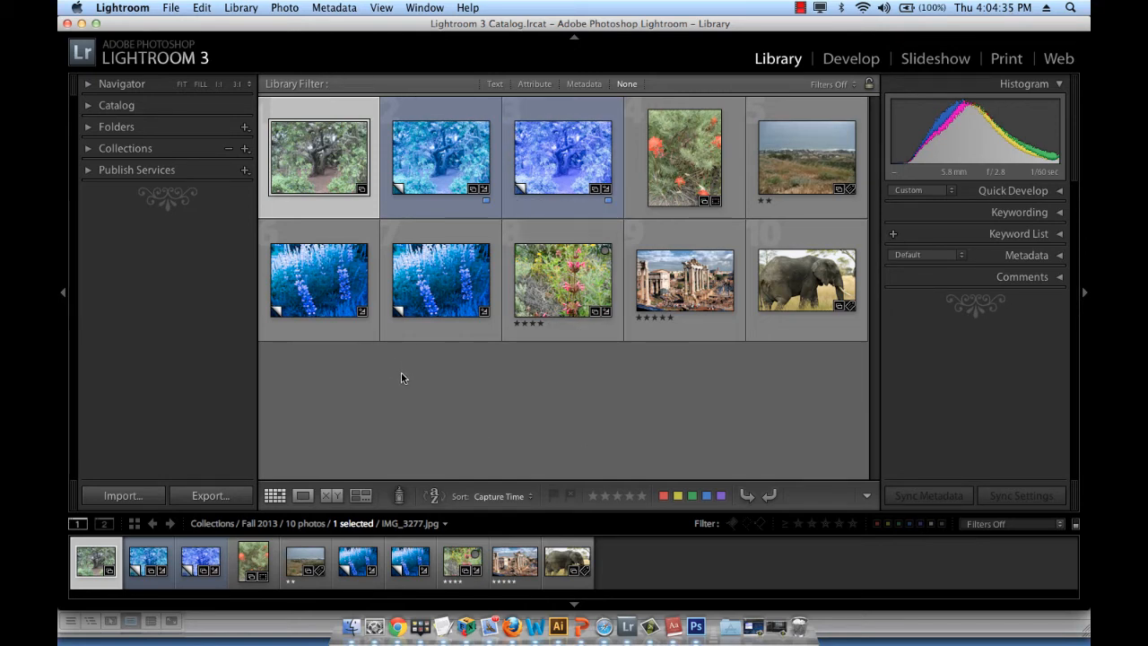
# Flag the coastal landscape photo IMG_3294.jpg as a pick
pyautogui.click(519, 403)
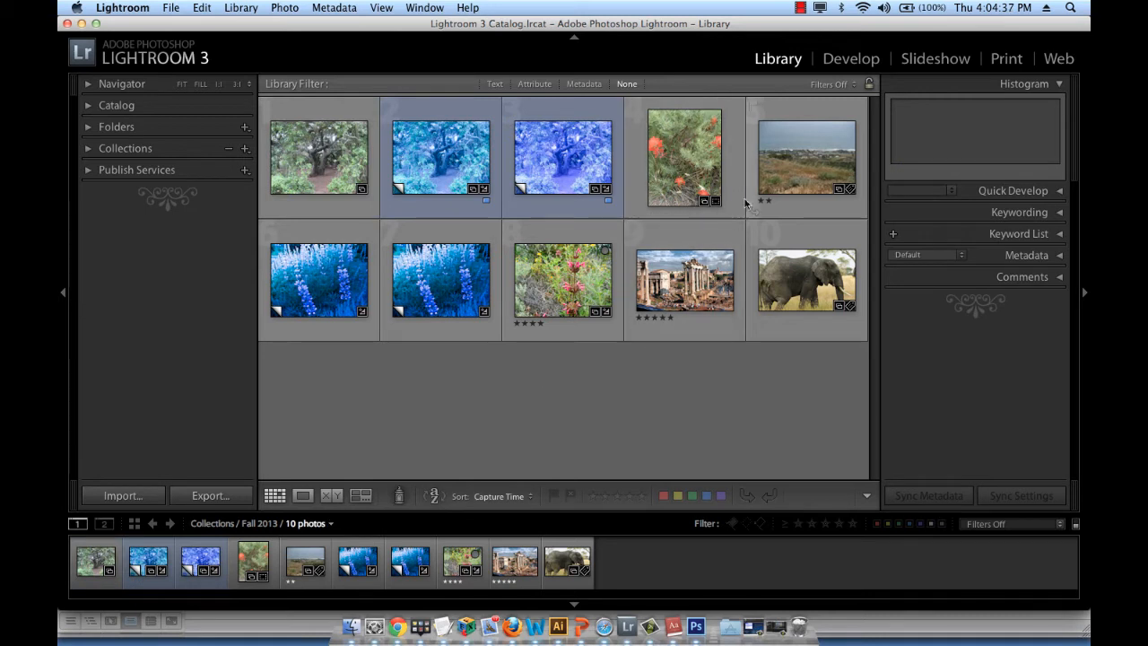
pyautogui.click(806, 177)
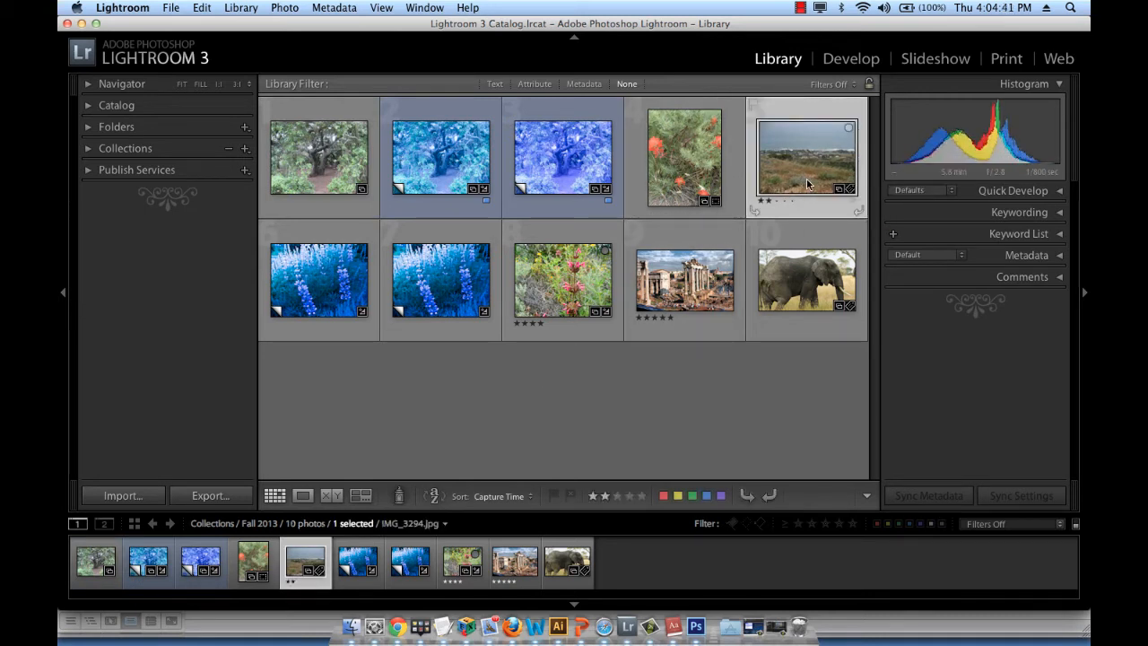
pyautogui.click(553, 495)
# Flag the second blue lupine photo, IMG_3297-2.jpg Copy 3, as rejected and the ruins photo rome.jpg as a pick
pyautogui.click(441, 278)
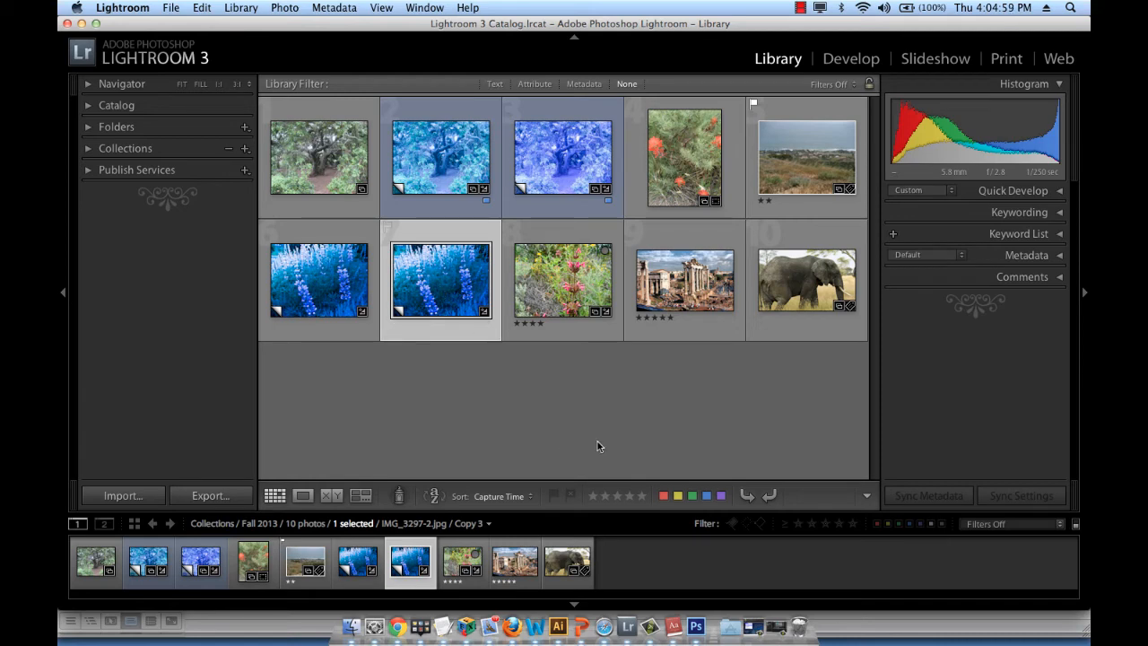
pyautogui.click(571, 501)
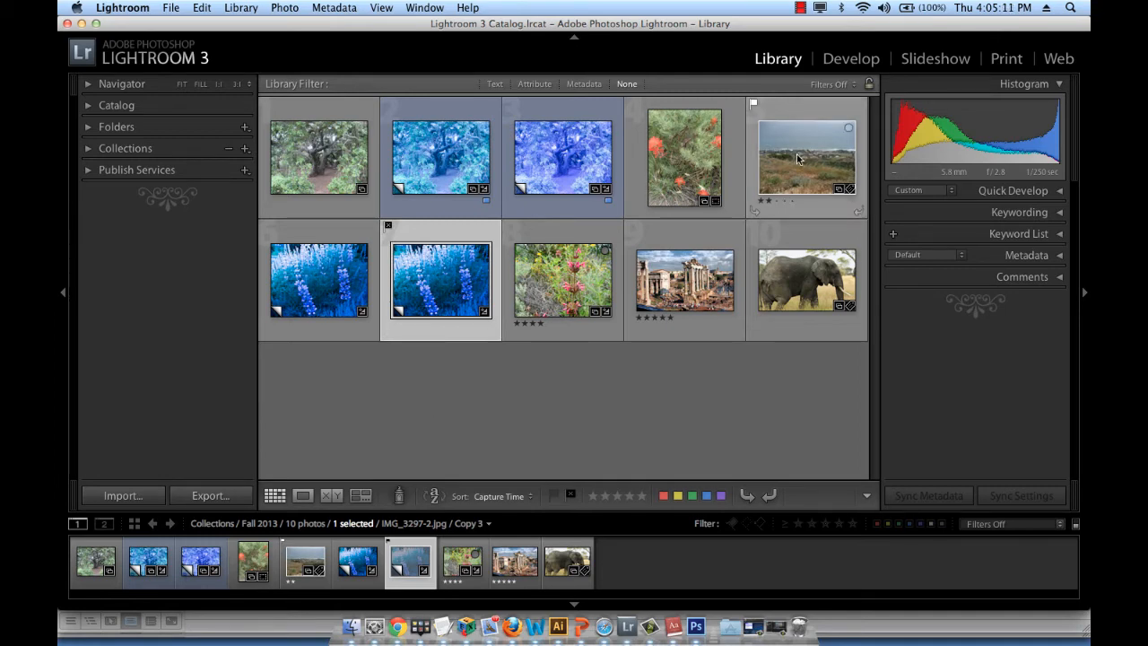
pyautogui.click(691, 285)
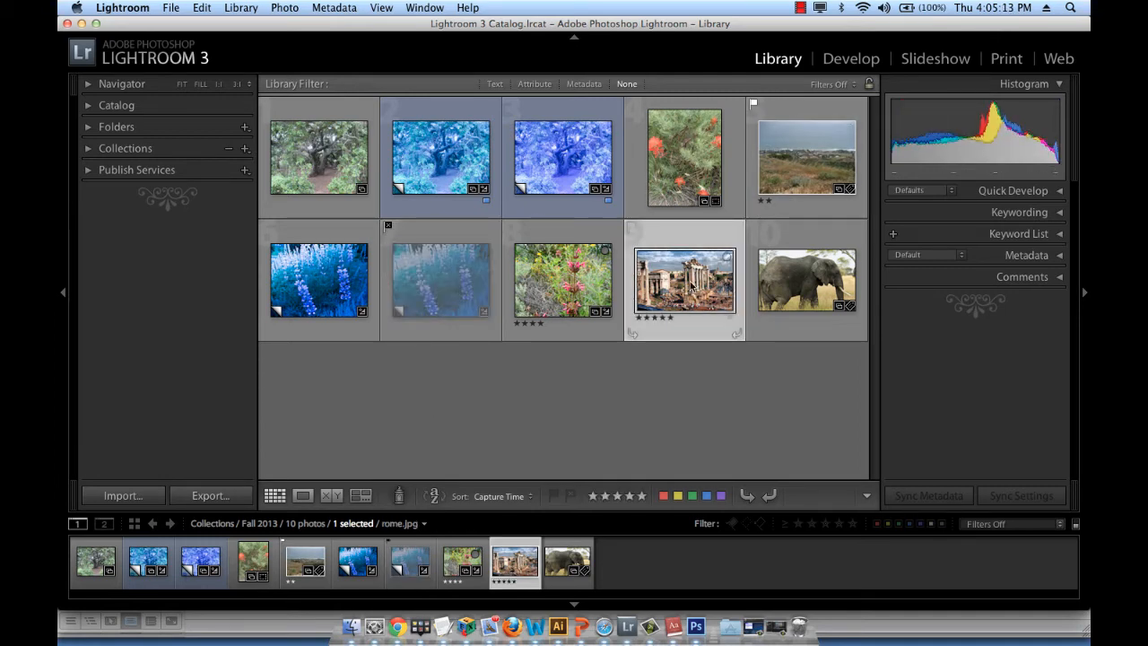
pyautogui.click(554, 496)
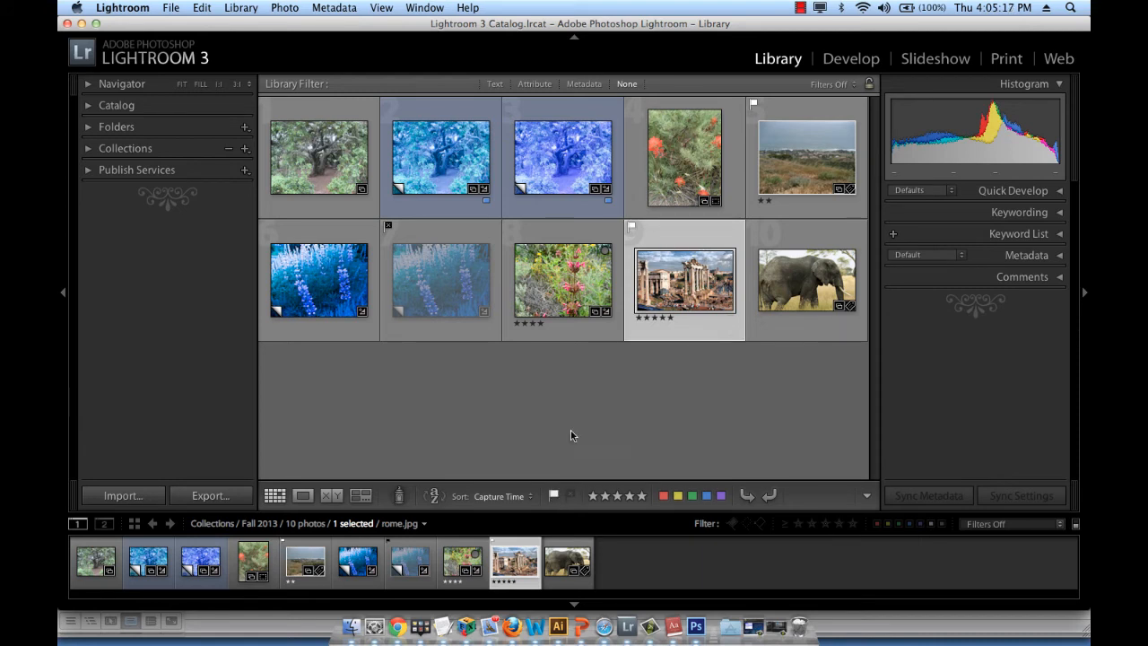
pyautogui.click(588, 383)
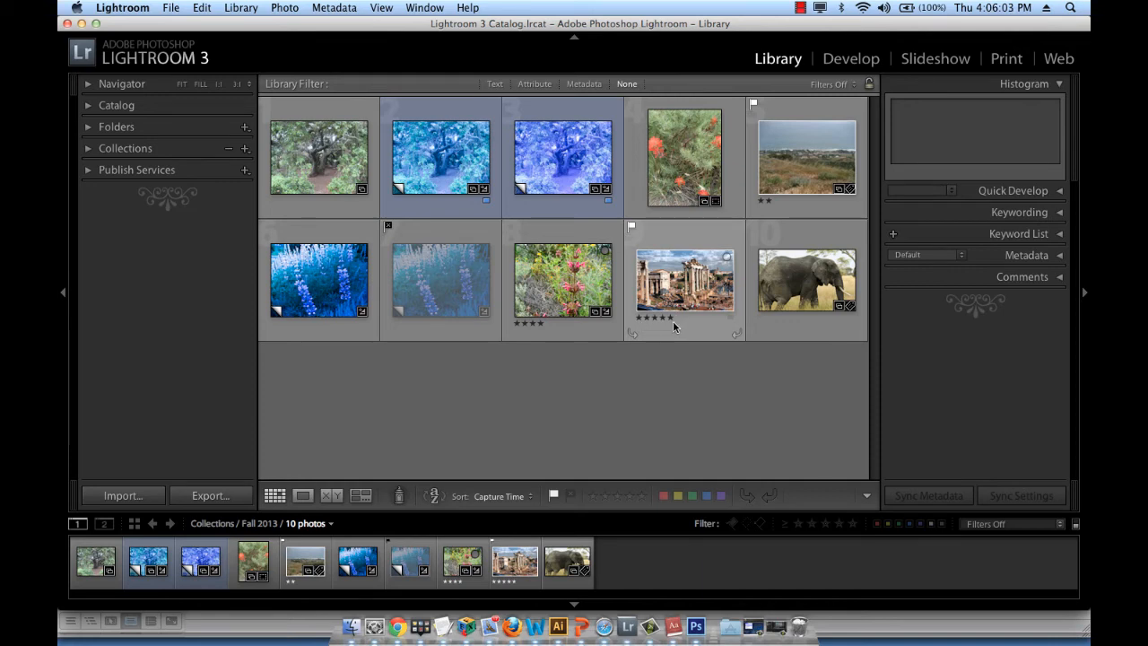
# View the ruins photo rome.jpg enlarged in Loupe view and return to the grid with nothing selected
pyautogui.click(716, 285)
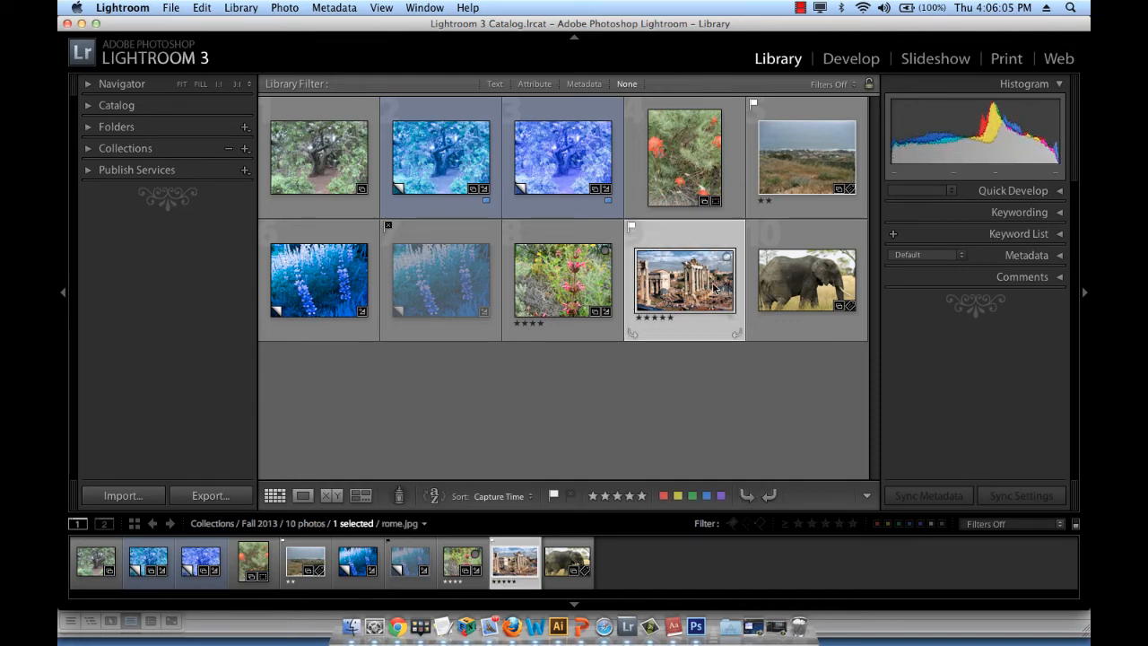
pyautogui.click(311, 496)
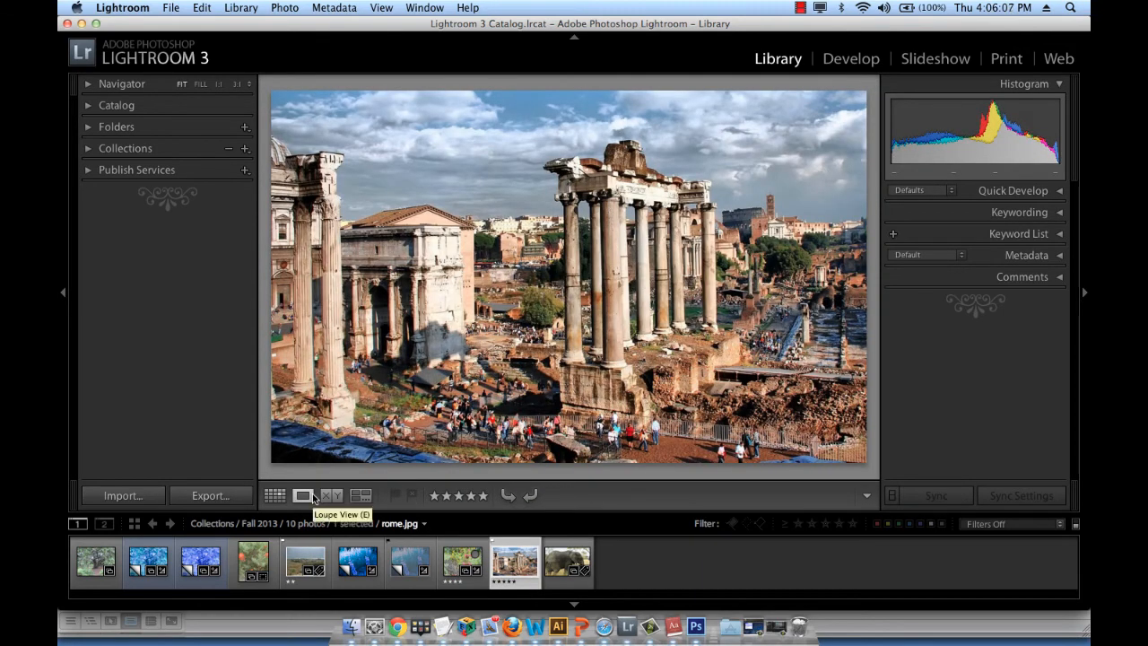
pyautogui.press('g')
pyautogui.click(561, 426)
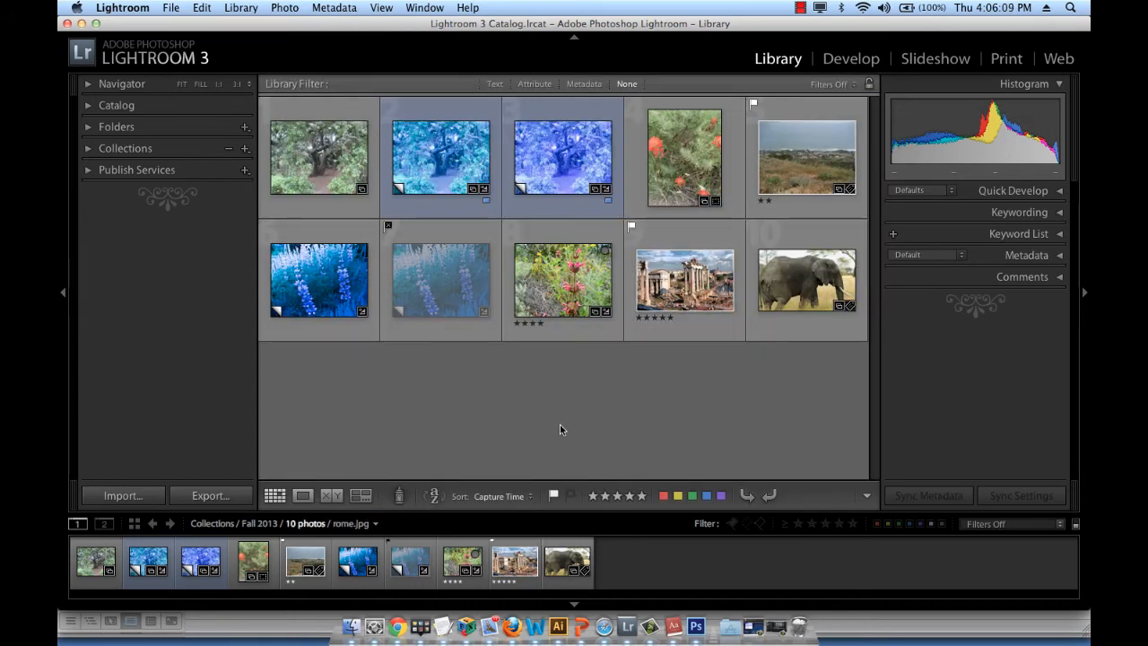
# Rate the cyan tree photo IMG_3277.jpg Copy 1 three stars and the pink wildflower photo five stars
pyautogui.click(446, 177)
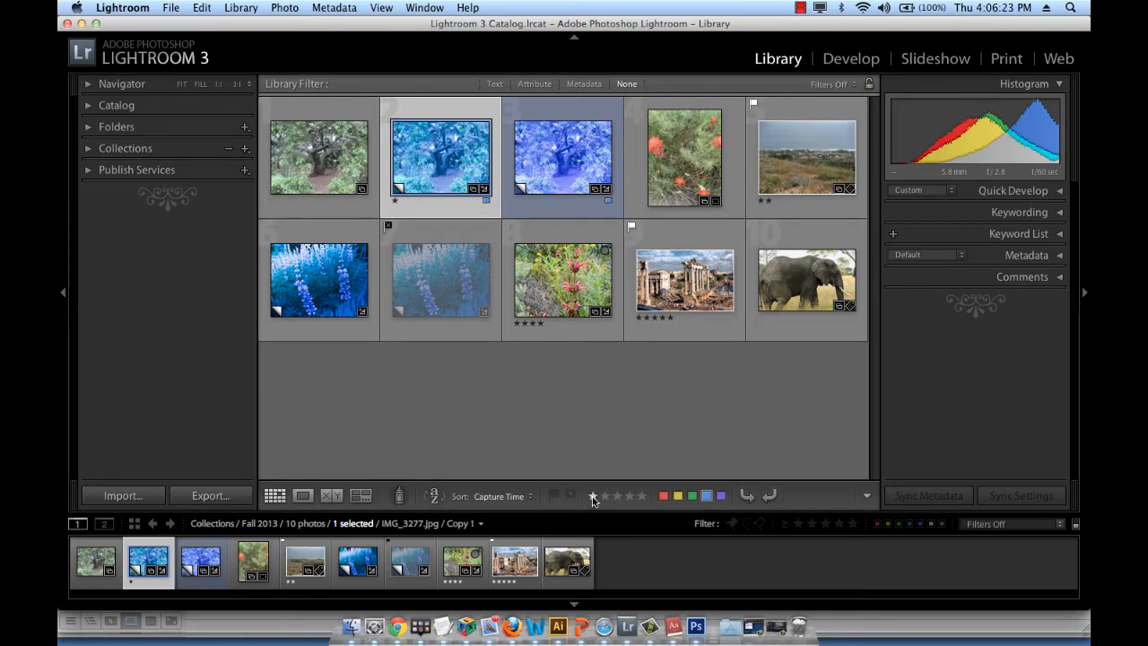
pyautogui.click(409, 202)
pyautogui.click(548, 324)
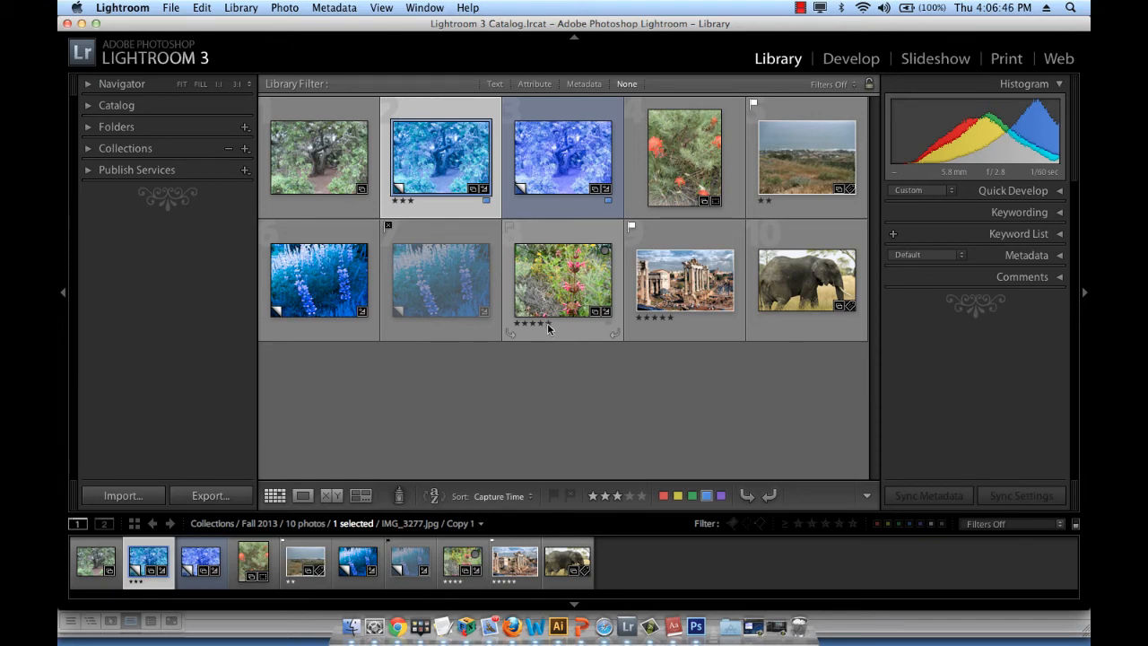
pyautogui.click(602, 424)
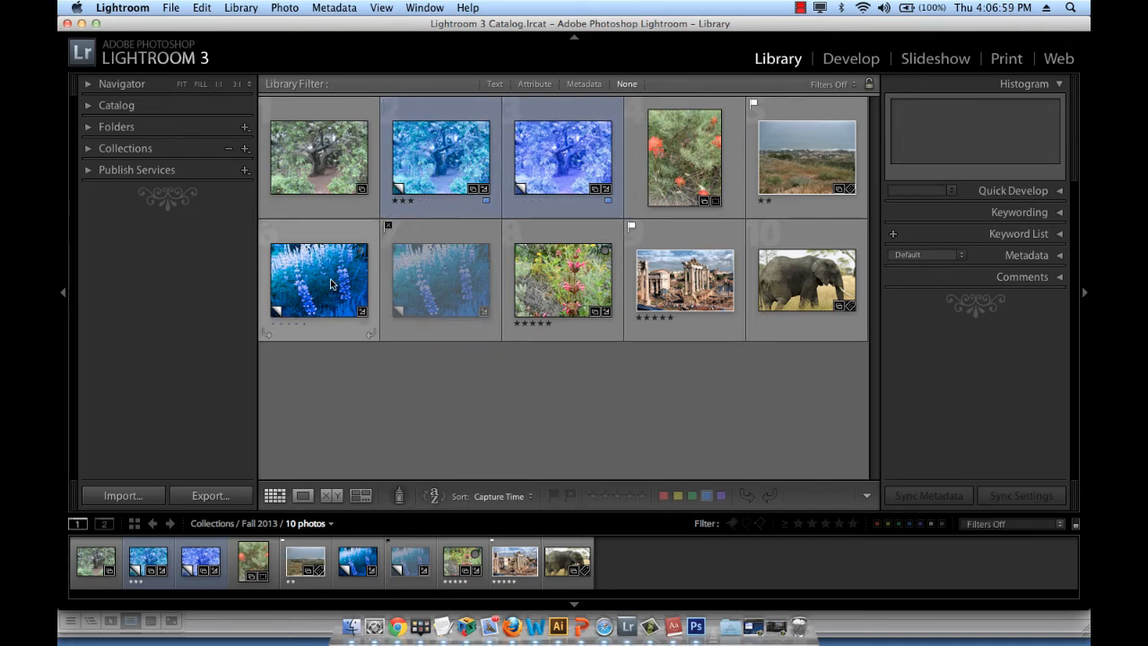
# Apply the green color label to the six consecutive photos from the cyan tree to the rejected lupine photo, and reselect that range
pyautogui.click(441, 157)
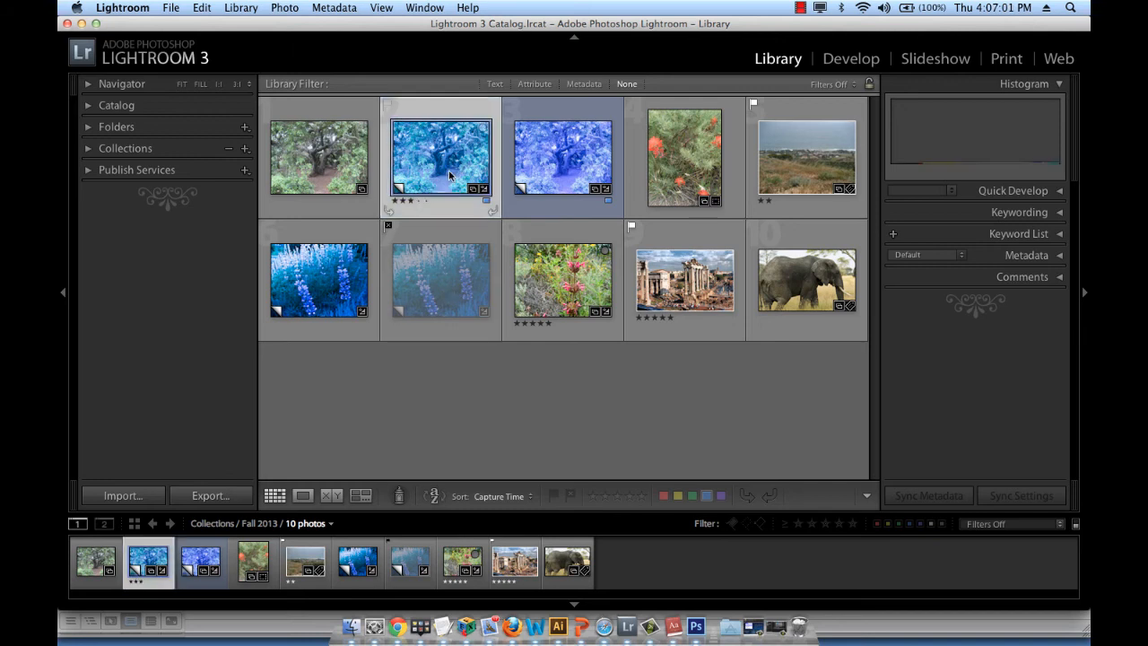
pyautogui.keyDown('shift'); pyautogui.click(442, 270); pyautogui.keyUp('shift')
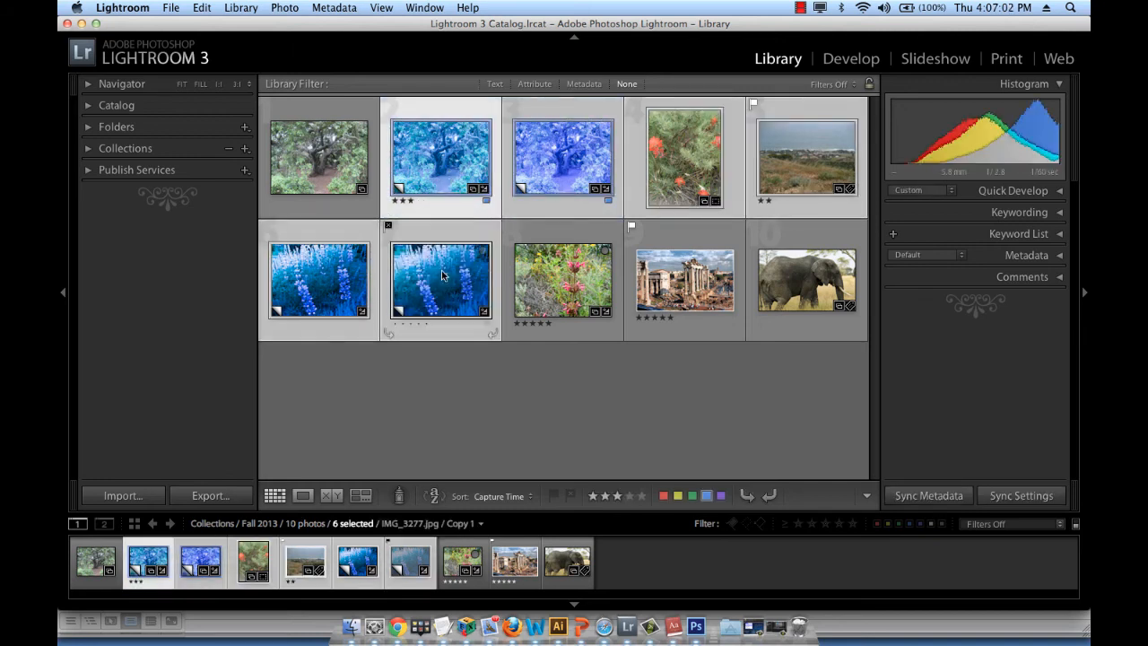
pyautogui.click(693, 496)
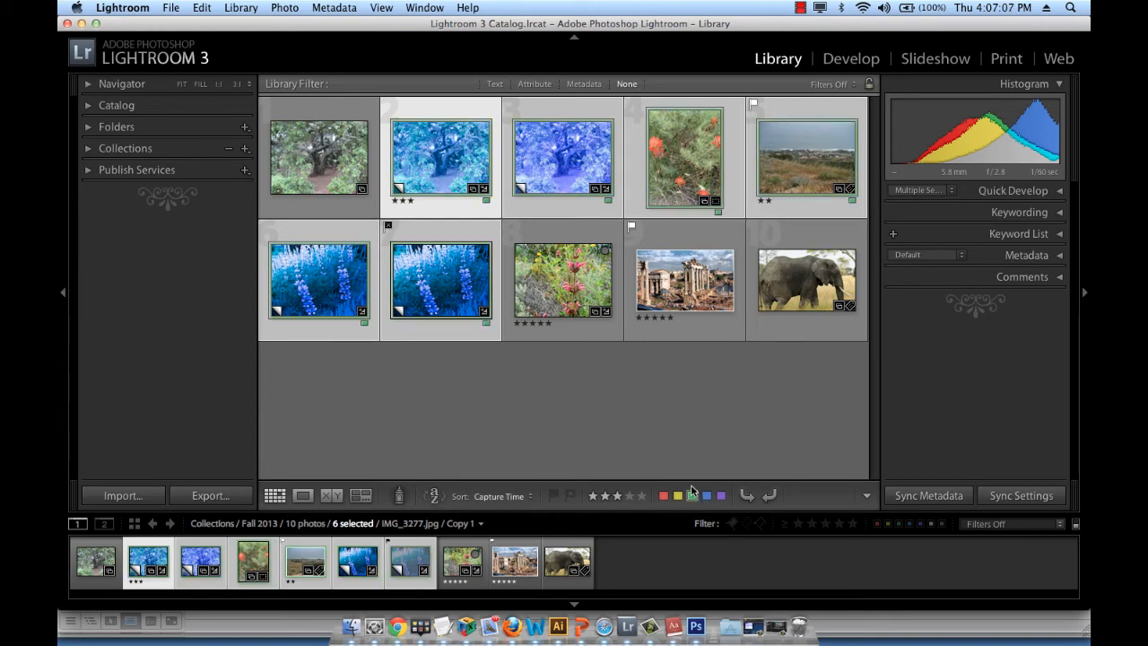
pyautogui.click(671, 388)
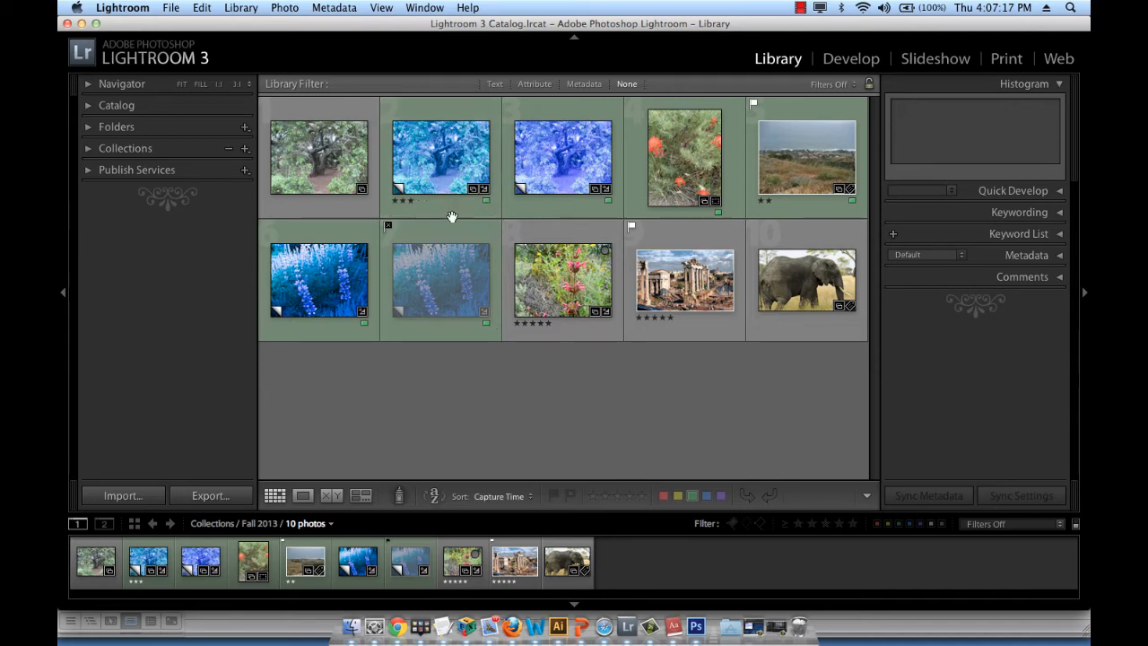
pyautogui.click(432, 114)
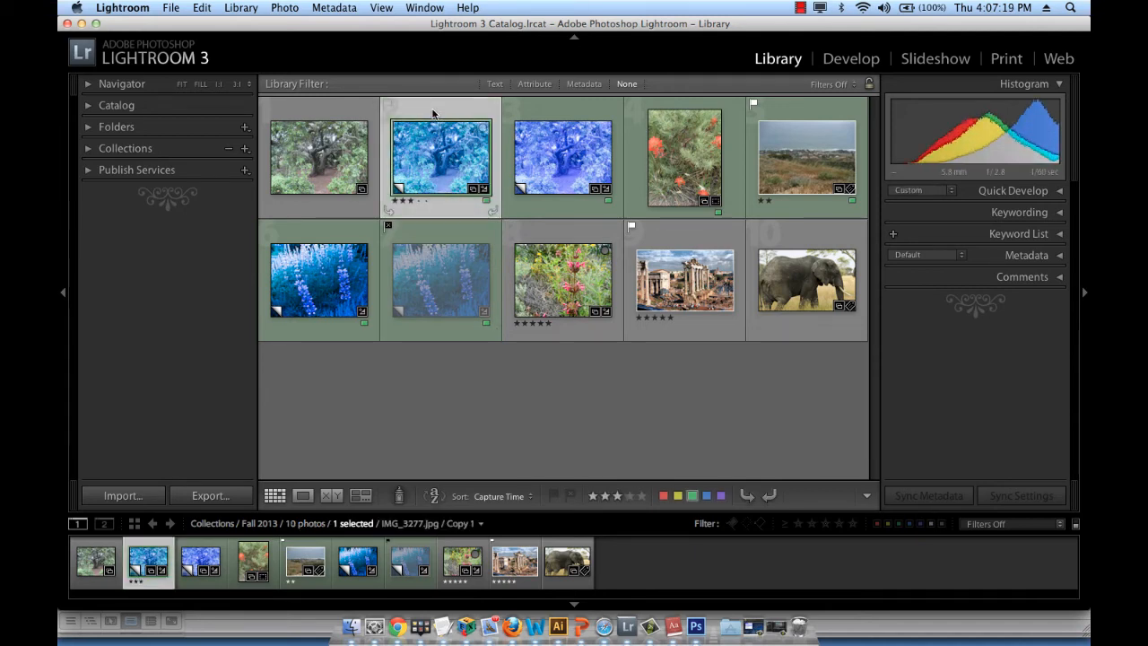
pyautogui.keyDown('shift'); pyautogui.click(469, 328); pyautogui.keyUp('shift')
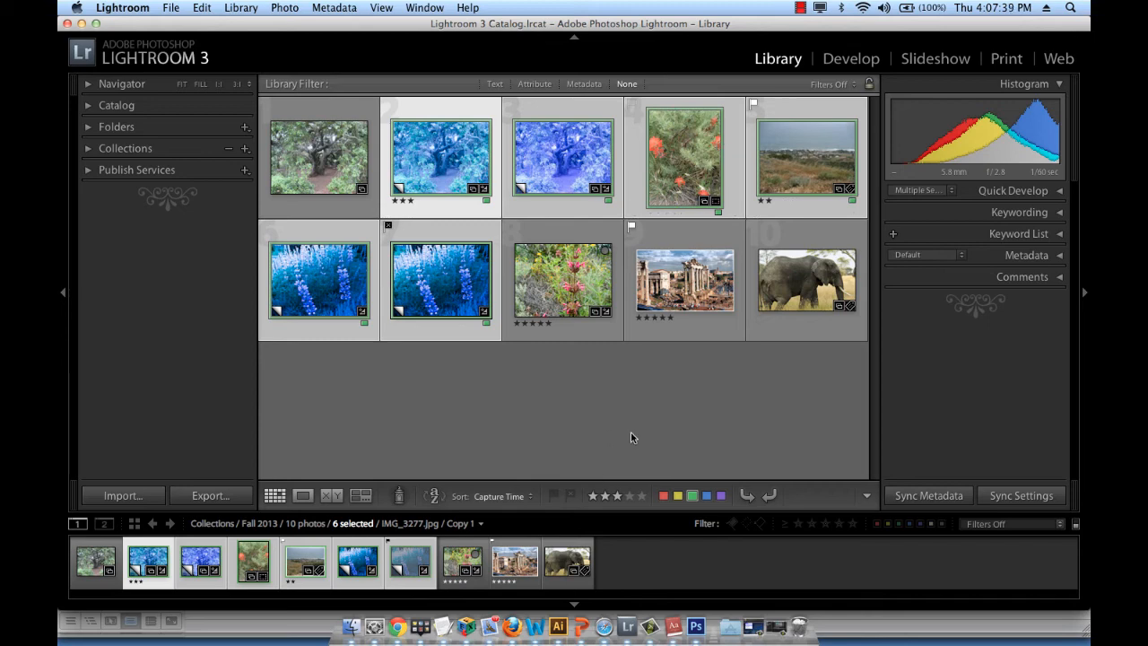
# Undo the recent selection changes and the green label applied to the six consecutive photos
pyautogui.press('super+z')
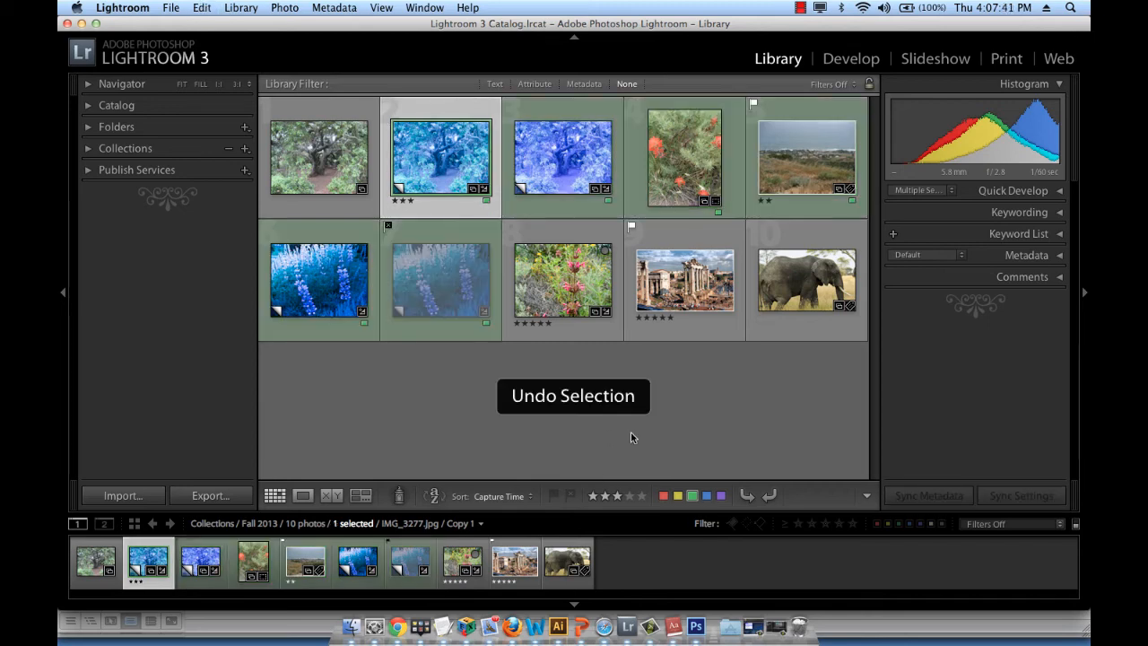
pyautogui.press('super+z')
pyautogui.press('super+z')
pyautogui.press('super+z')
pyautogui.press('super+z')
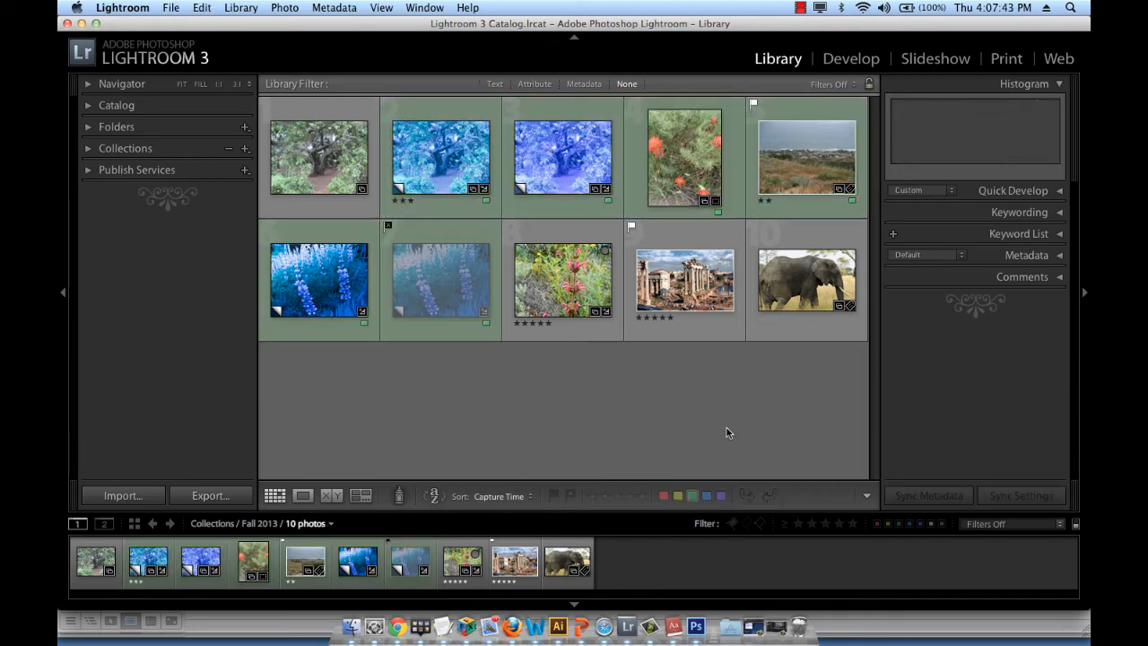
pyautogui.press('super+z')
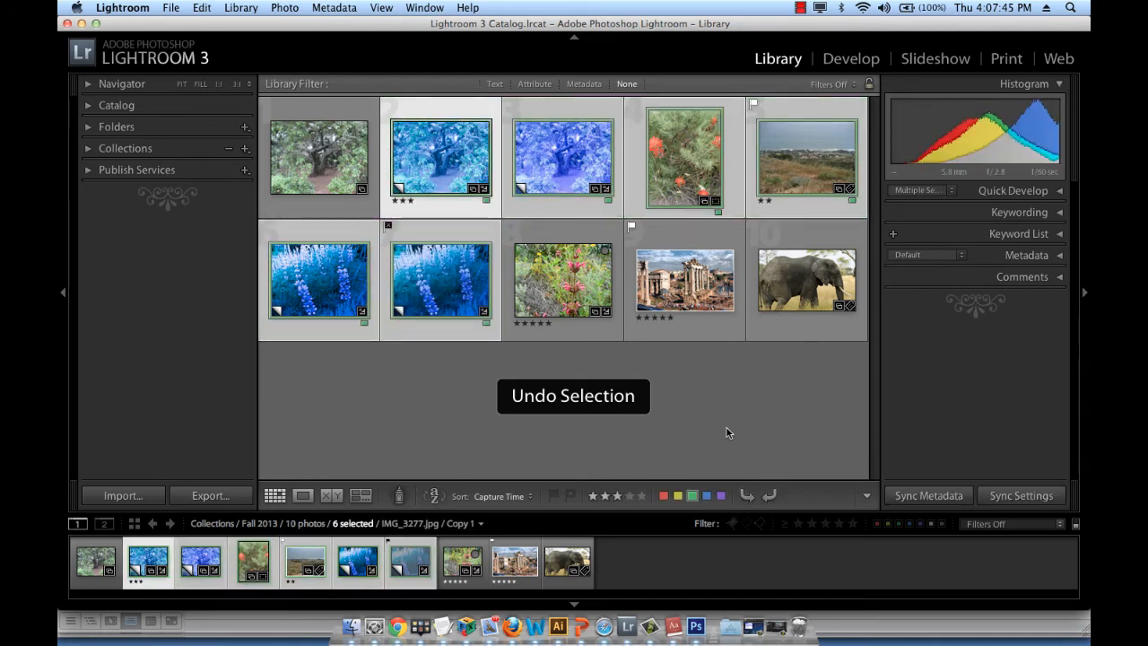
pyautogui.press('super+z')
pyautogui.press('super+z')
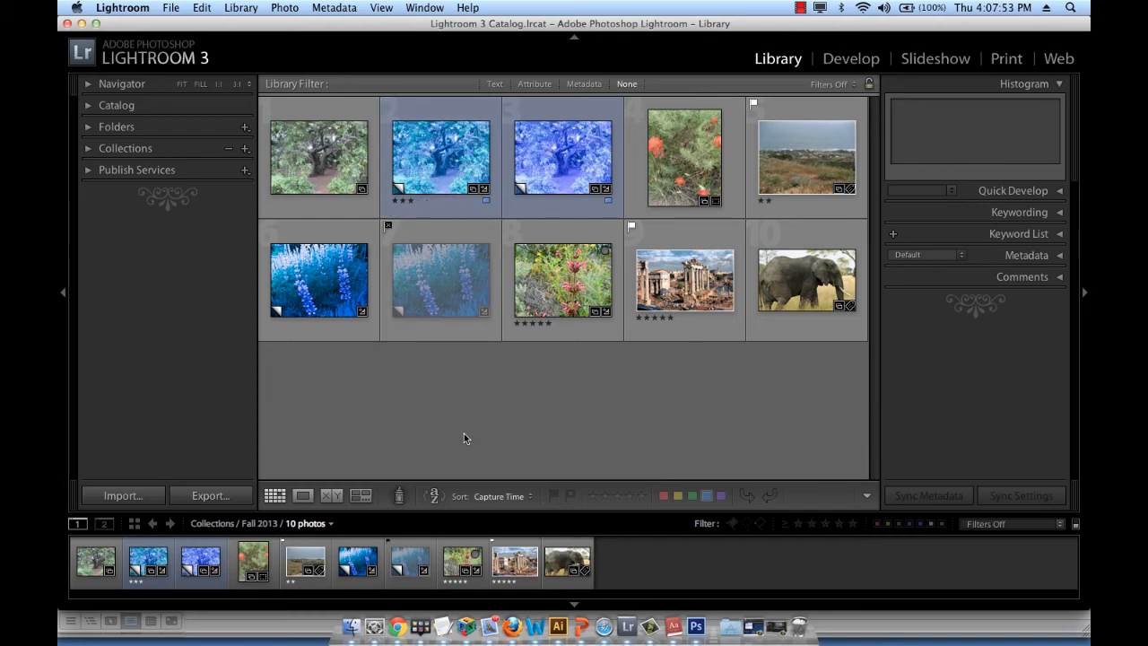
# Apply the green color label to only the cyan tree, purple tree and both blue lupine photos, and clear the selection
pyautogui.click(434, 213)
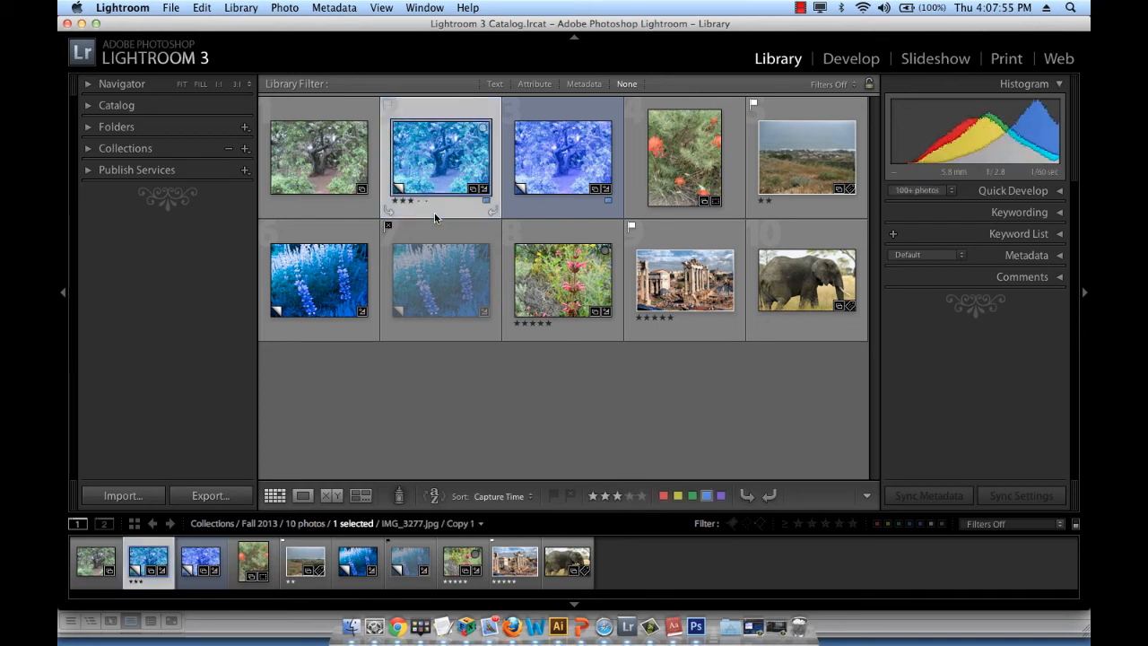
pyautogui.keyDown('super'); pyautogui.click(565, 208); pyautogui.keyUp('super')
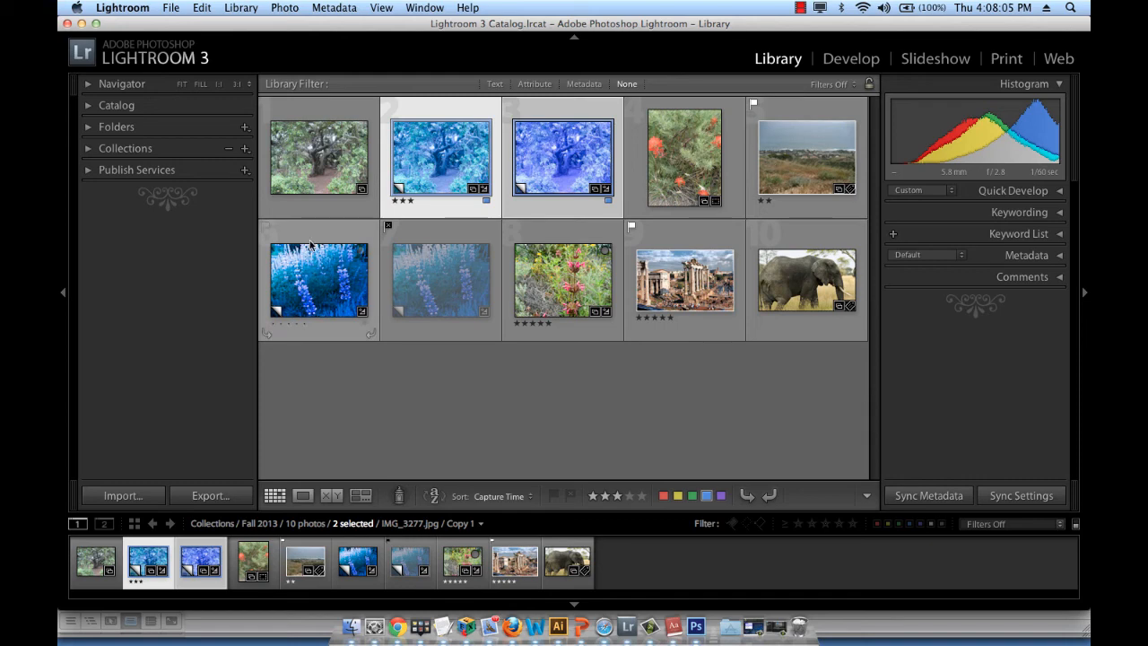
pyautogui.keyDown('super'); pyautogui.click(329, 332); pyautogui.keyUp('super')
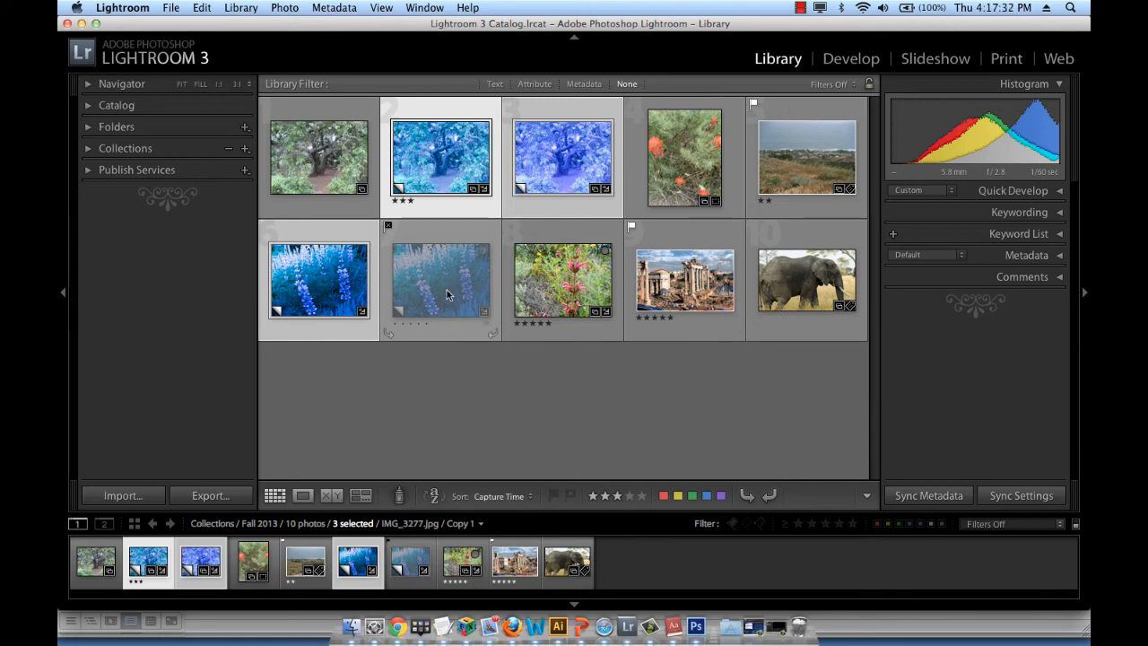
pyautogui.keyDown('super'); pyautogui.click(444, 284); pyautogui.keyUp('super')
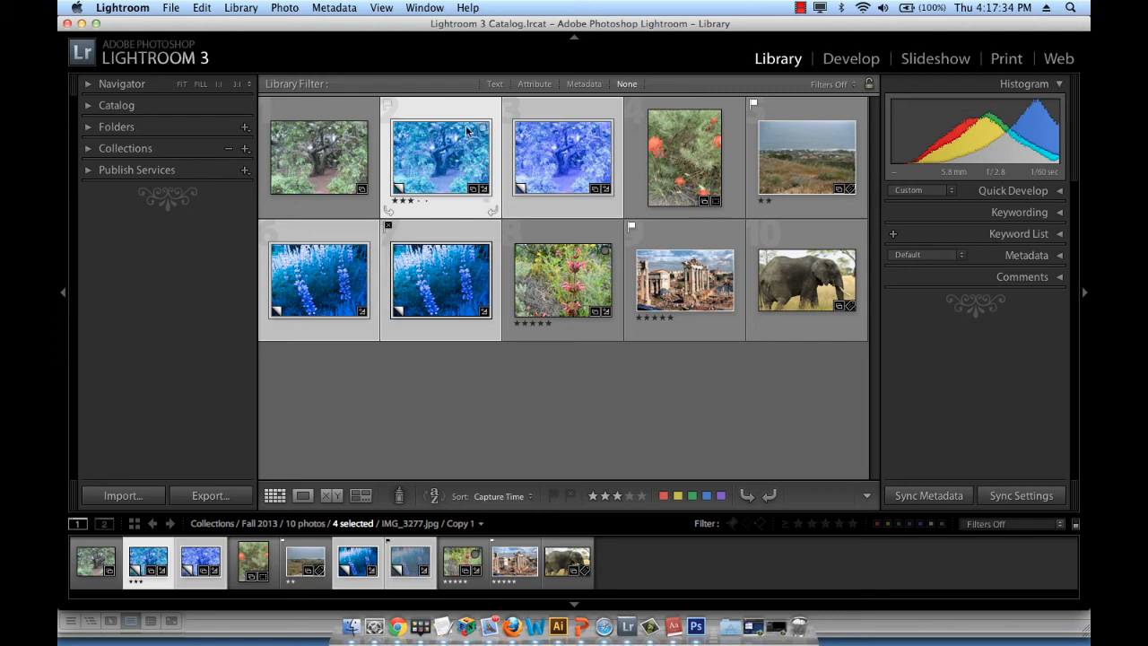
pyautogui.click(693, 498)
pyautogui.click(636, 417)
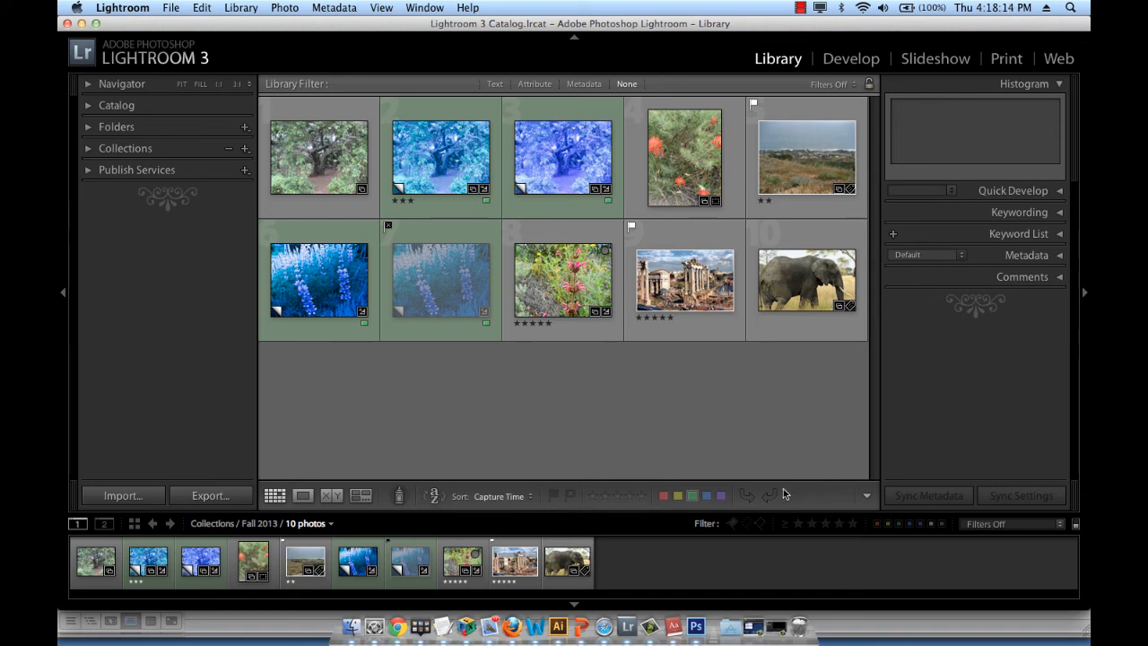
# Add the Thumbnail Size slider to the toolbar and switch it off again
pyautogui.click(867, 496)
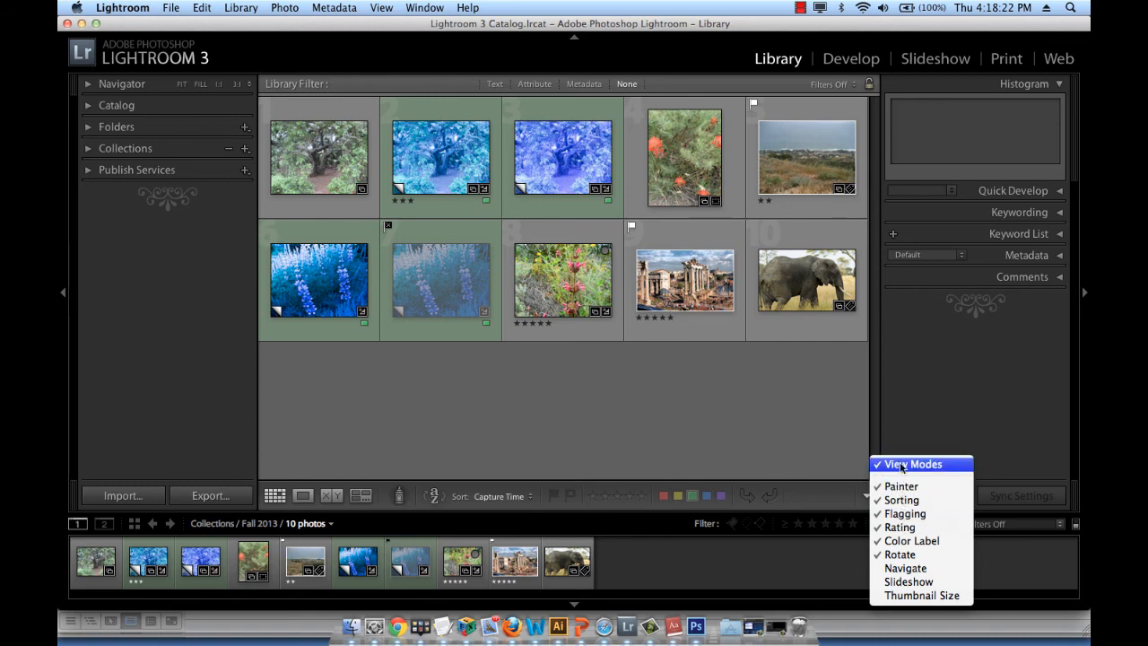
pyautogui.click(922, 595)
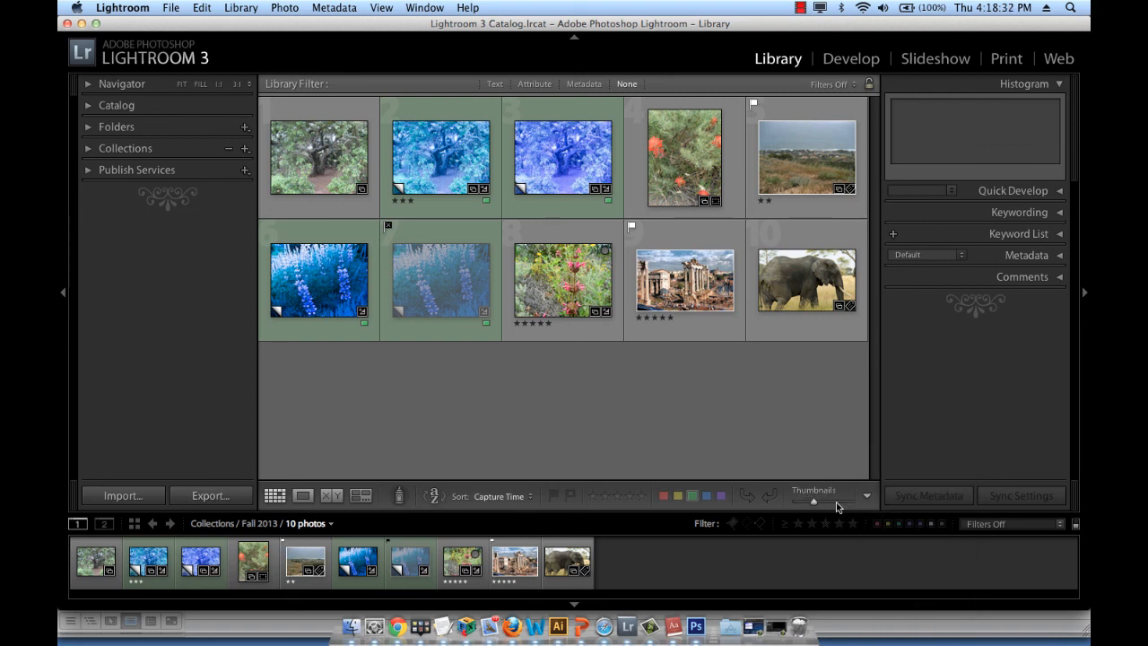
pyautogui.click(867, 496)
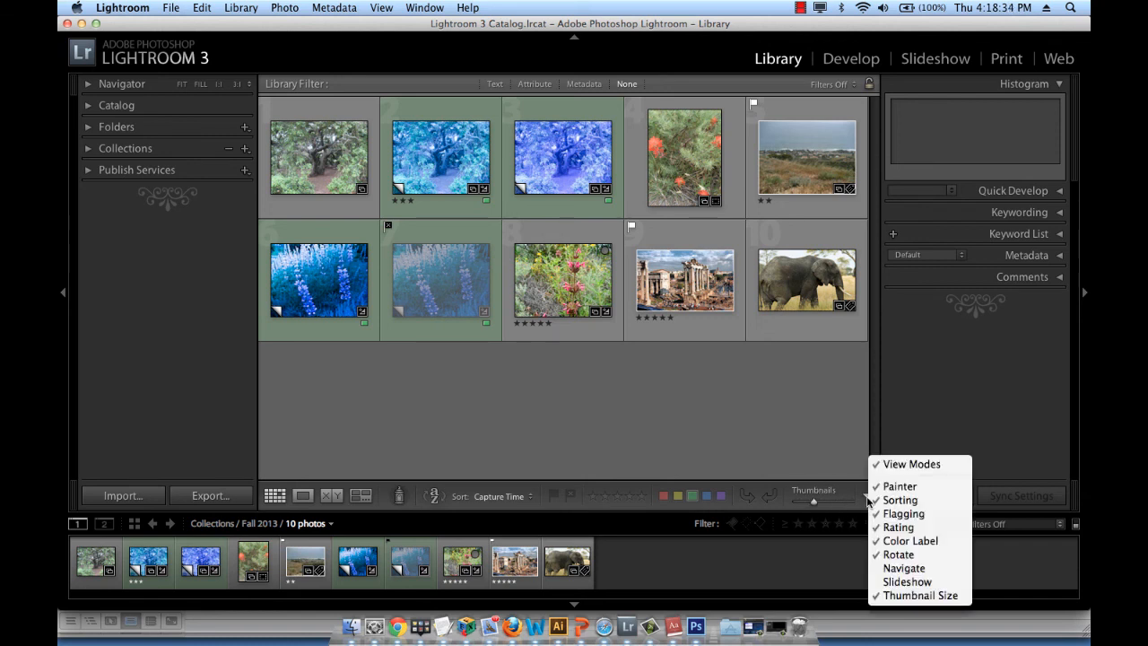
pyautogui.click(901, 595)
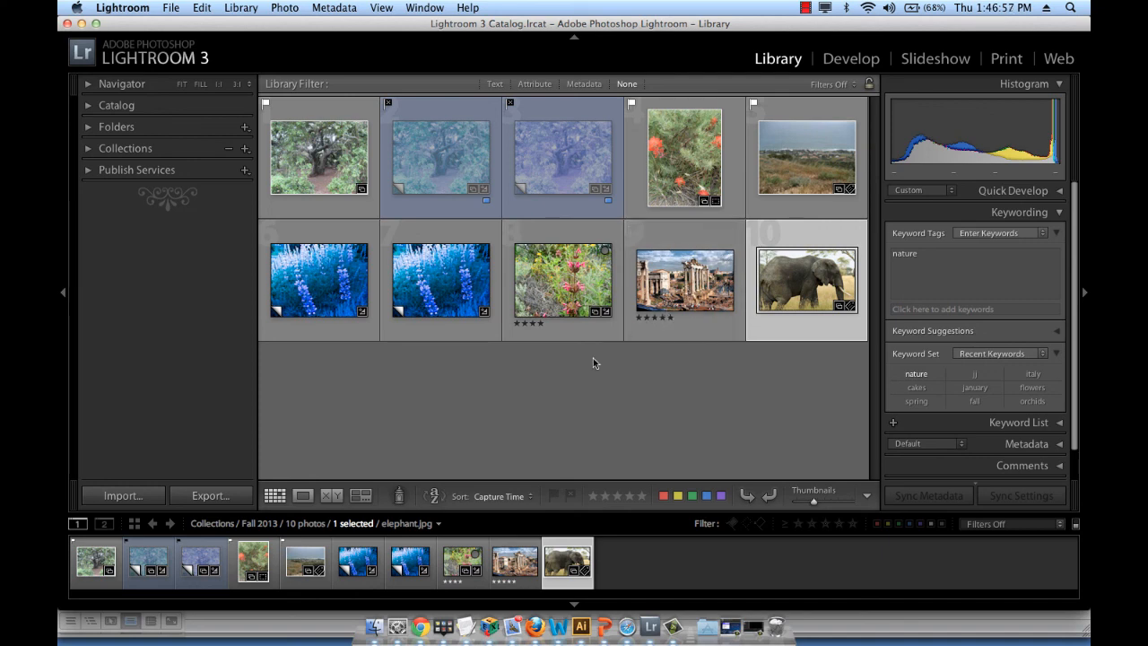
# Reverse the sort direction of the photos sorted by Capture Time
pyautogui.click(434, 496)
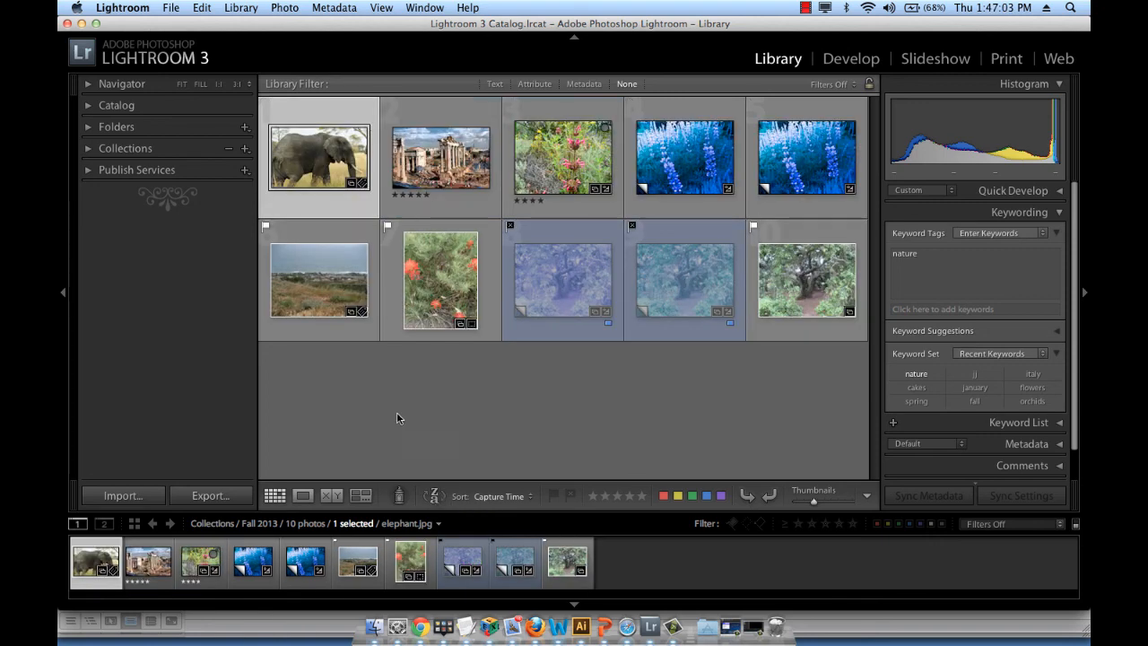